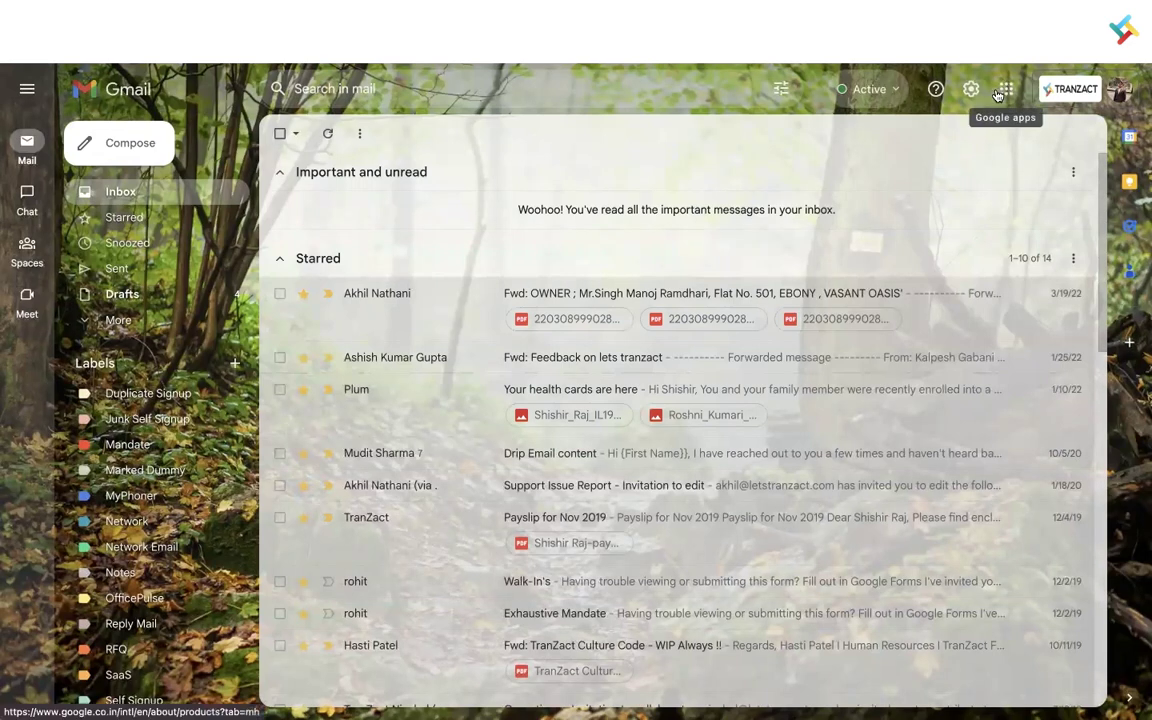
- Go to Google Account Security > 2-Step Verification and find App passwords showing None
{"action": "left_click", "coordinate": [1007, 89]}
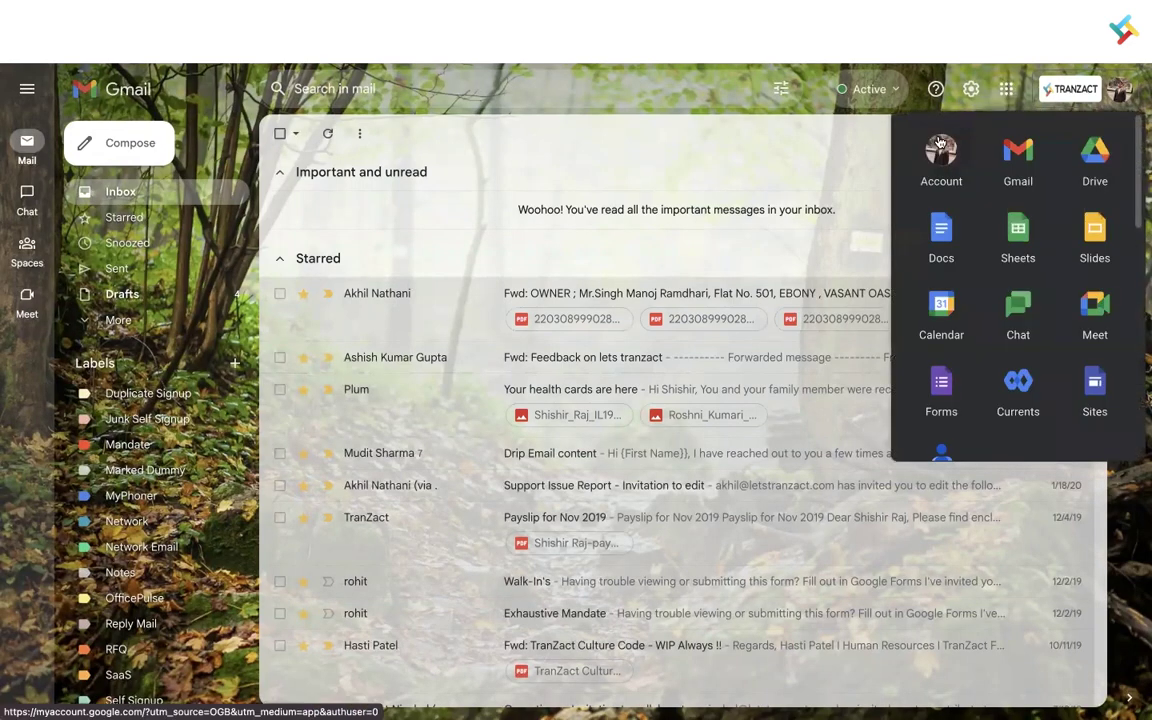
{"action": "left_click", "coordinate": [935, 155]}
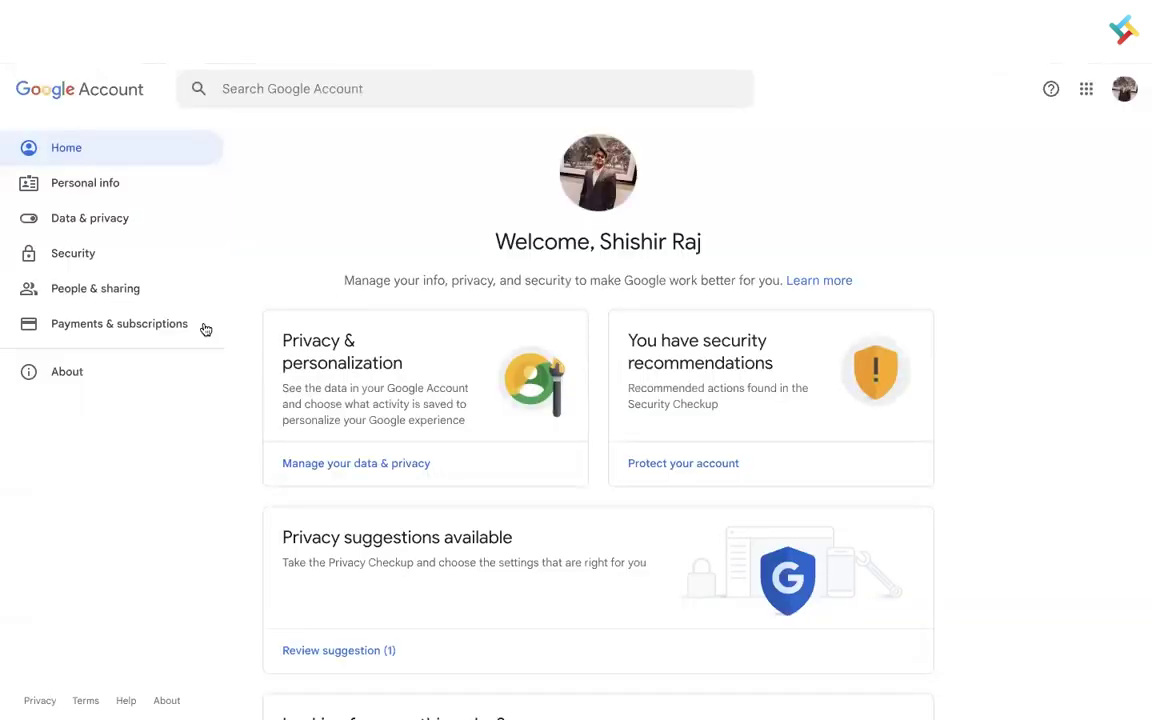
{"action": "left_click", "coordinate": [108, 253]}
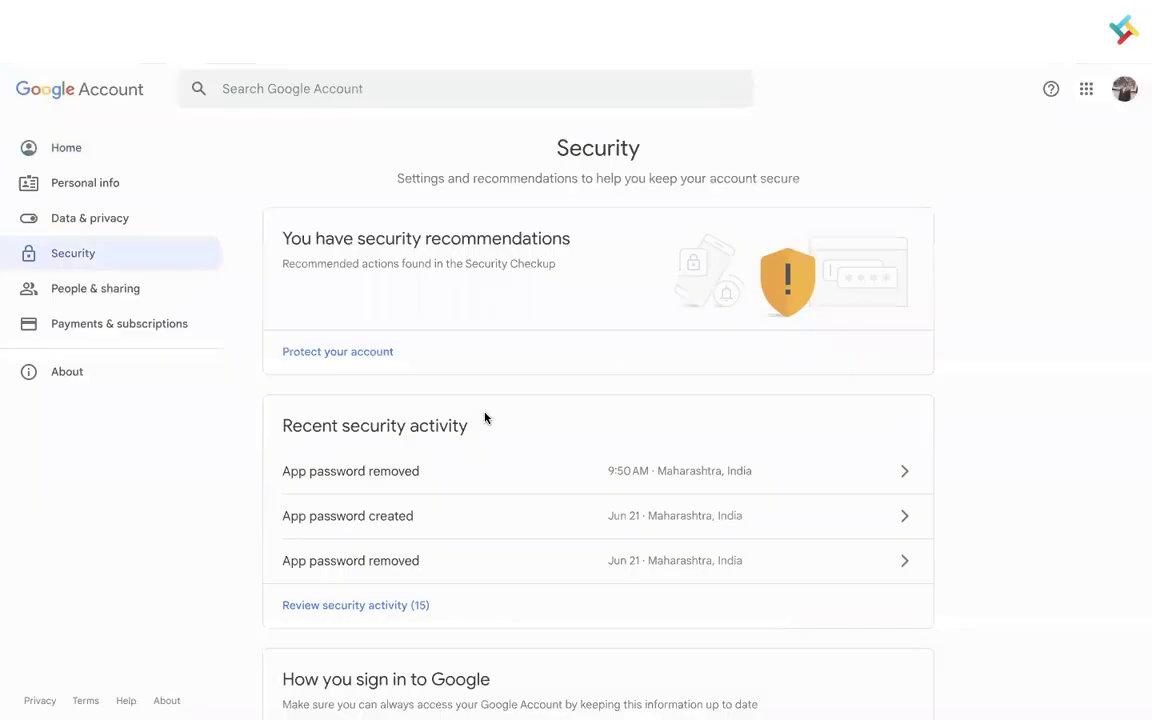
{"action": "scroll", "coordinate": [484, 418], "scroll_direction": "down", "scroll_amount": 4}
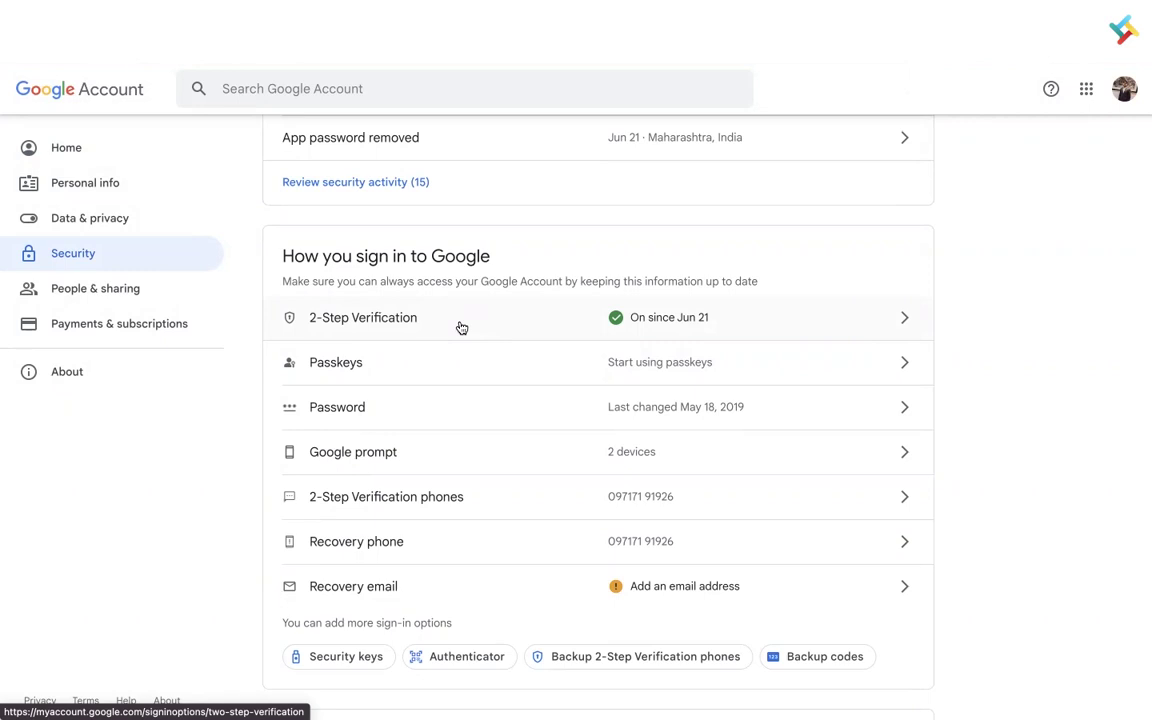
{"action": "left_click", "coordinate": [500, 331]}
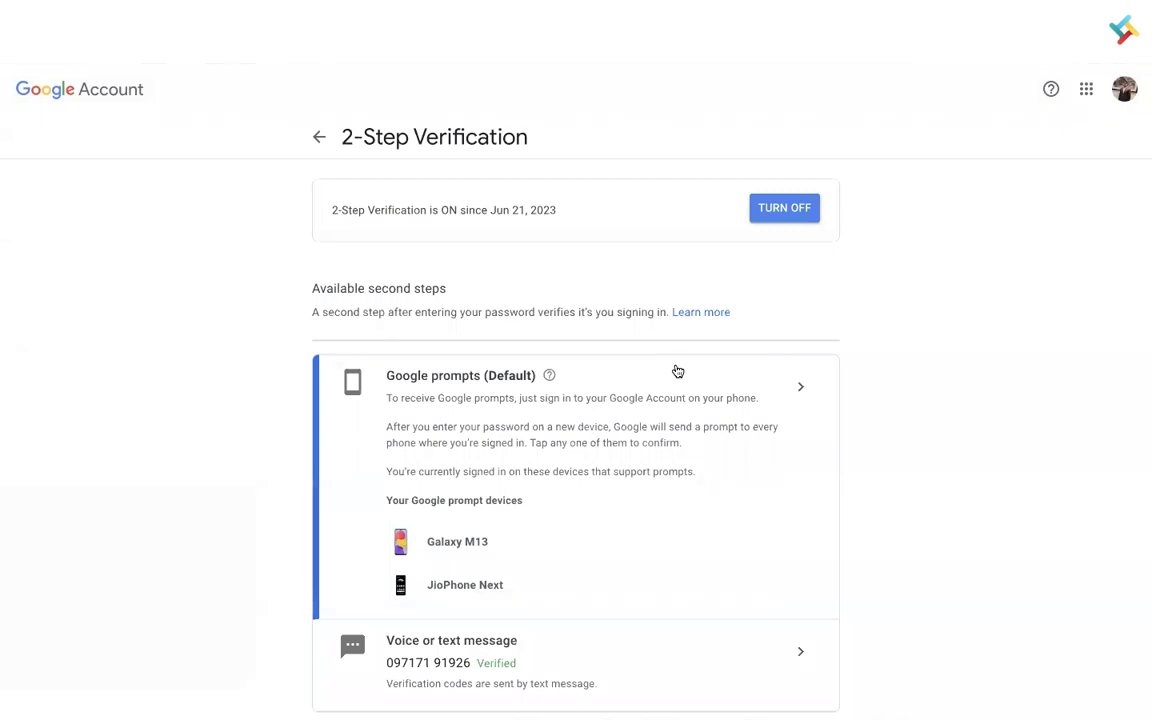
{"action": "scroll", "coordinate": [677, 371], "scroll_direction": "down", "scroll_amount": 10}
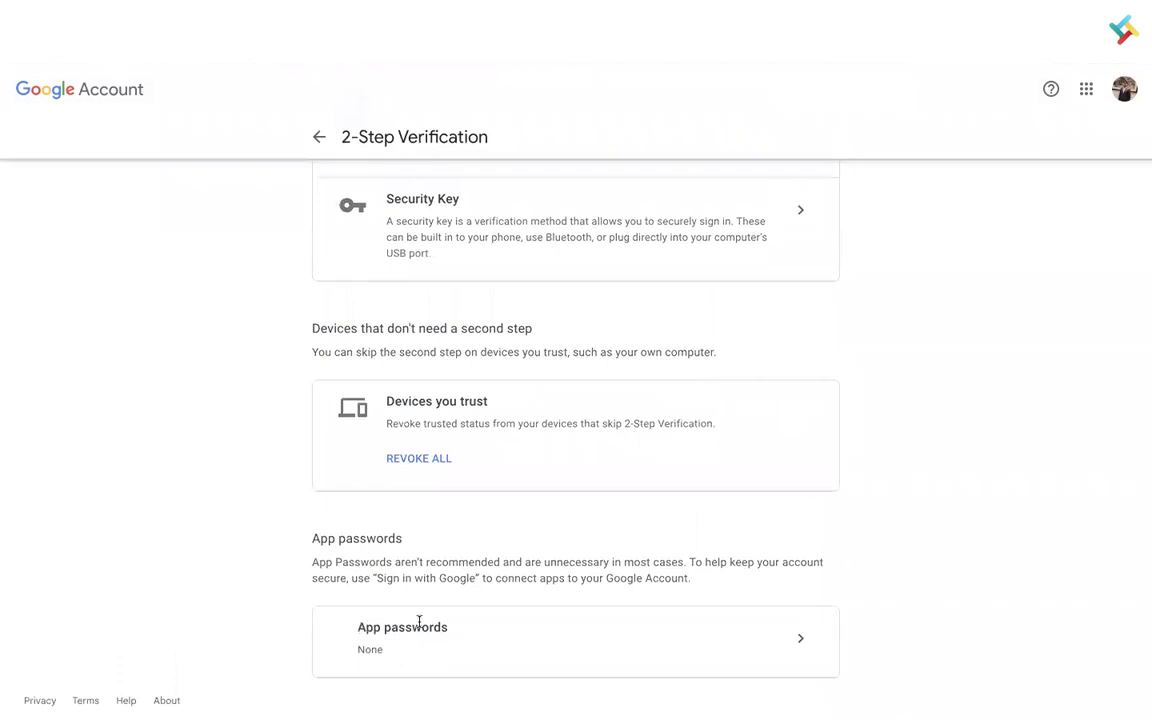
- Generate a custom app password named TranZact and copy the generated code
{"action": "left_click", "coordinate": [800, 641]}
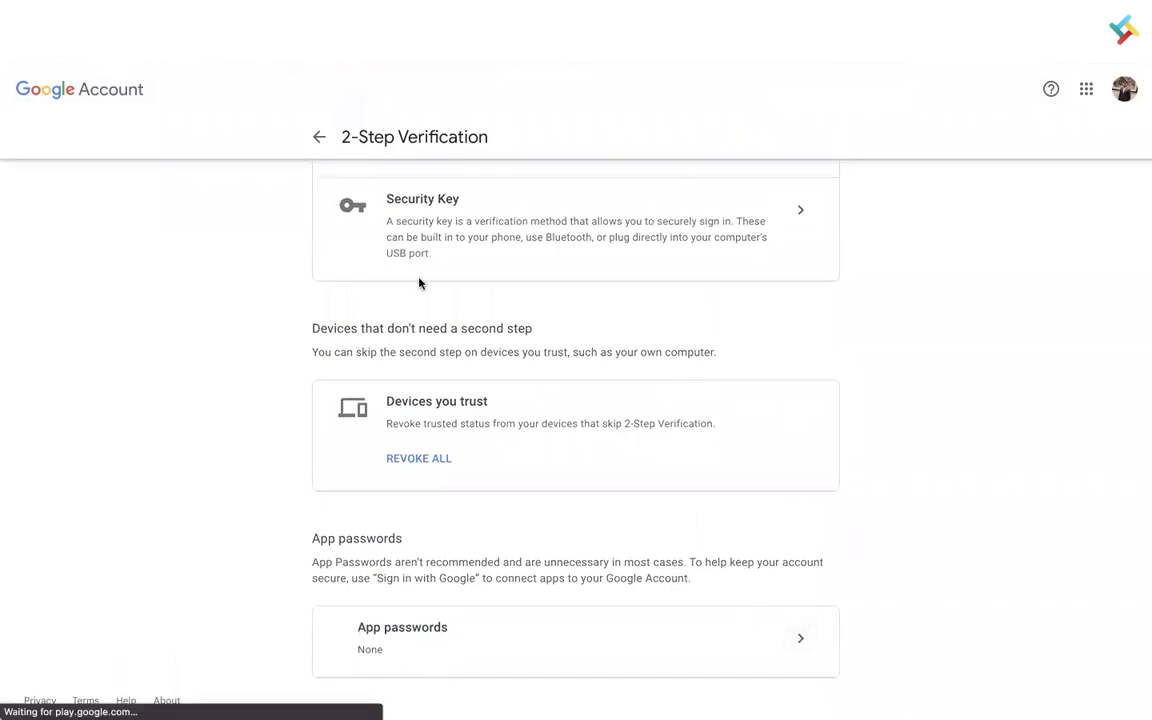
{"action": "left_click", "coordinate": [381, 332]}
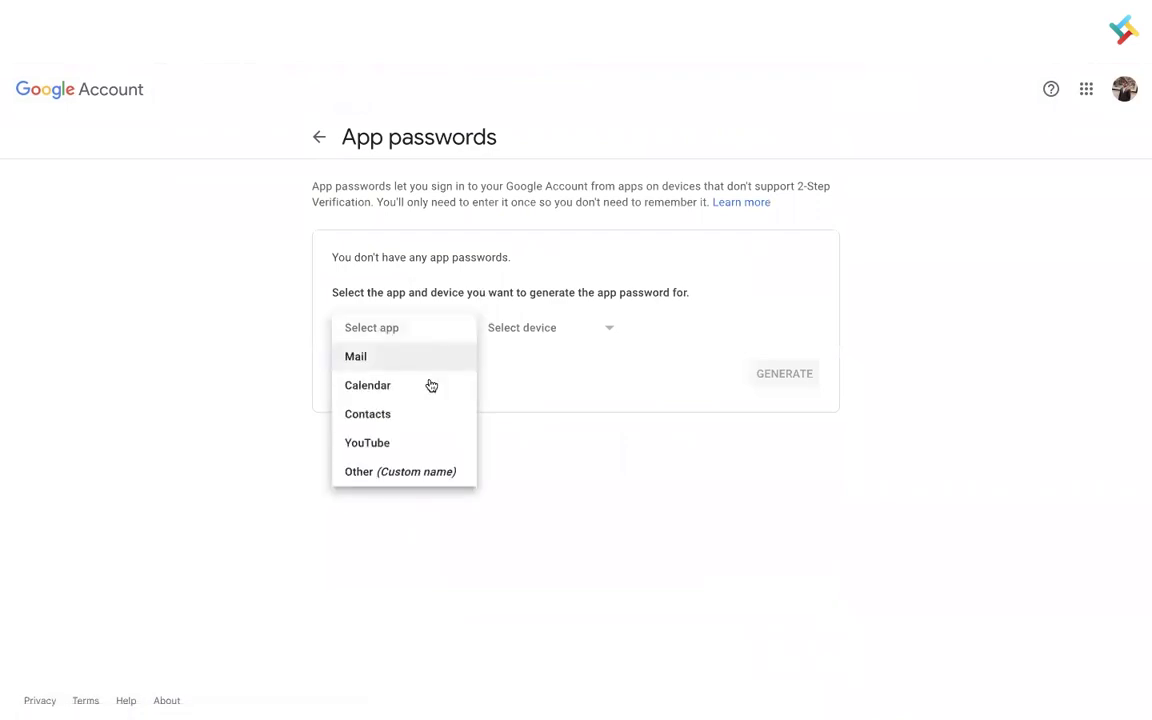
{"action": "left_click", "coordinate": [382, 472]}
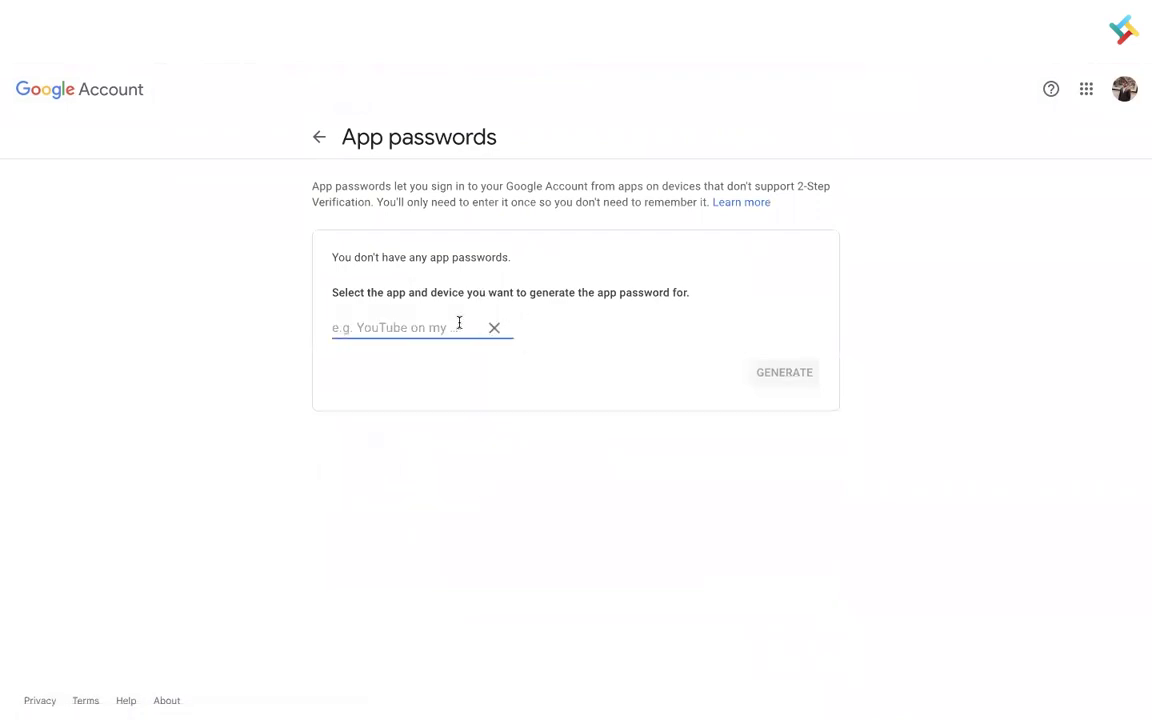
{"action": "type", "text": "TranZact"}
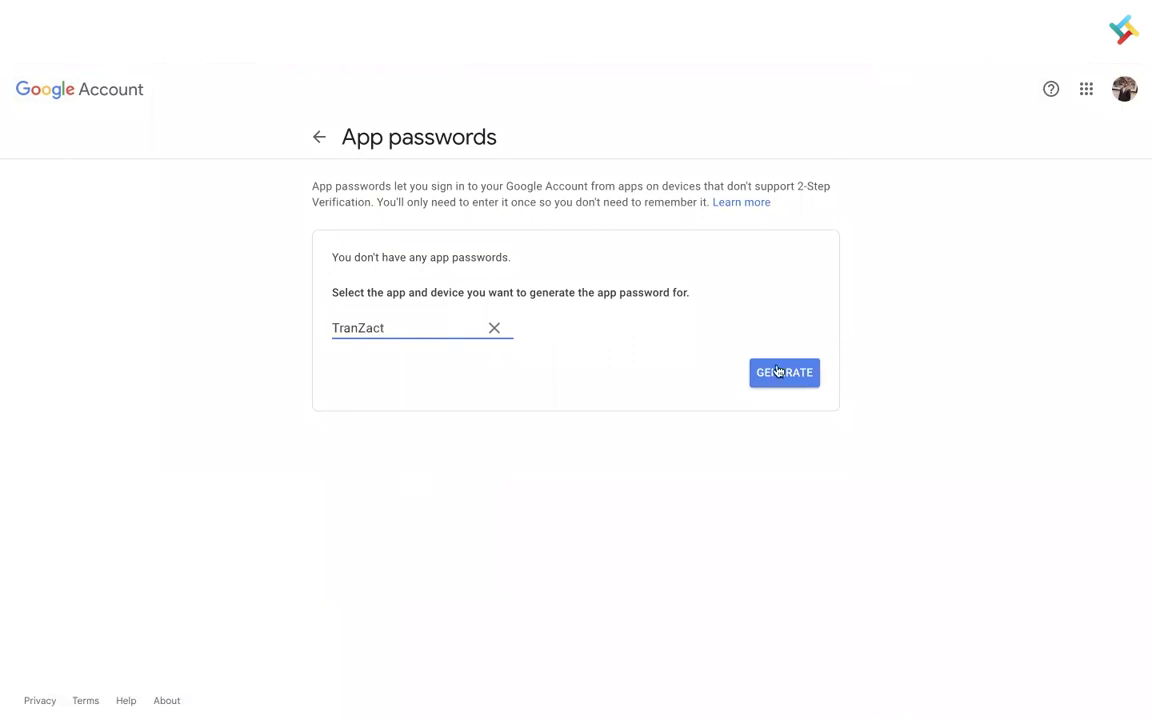
{"action": "left_click", "coordinate": [770, 373]}
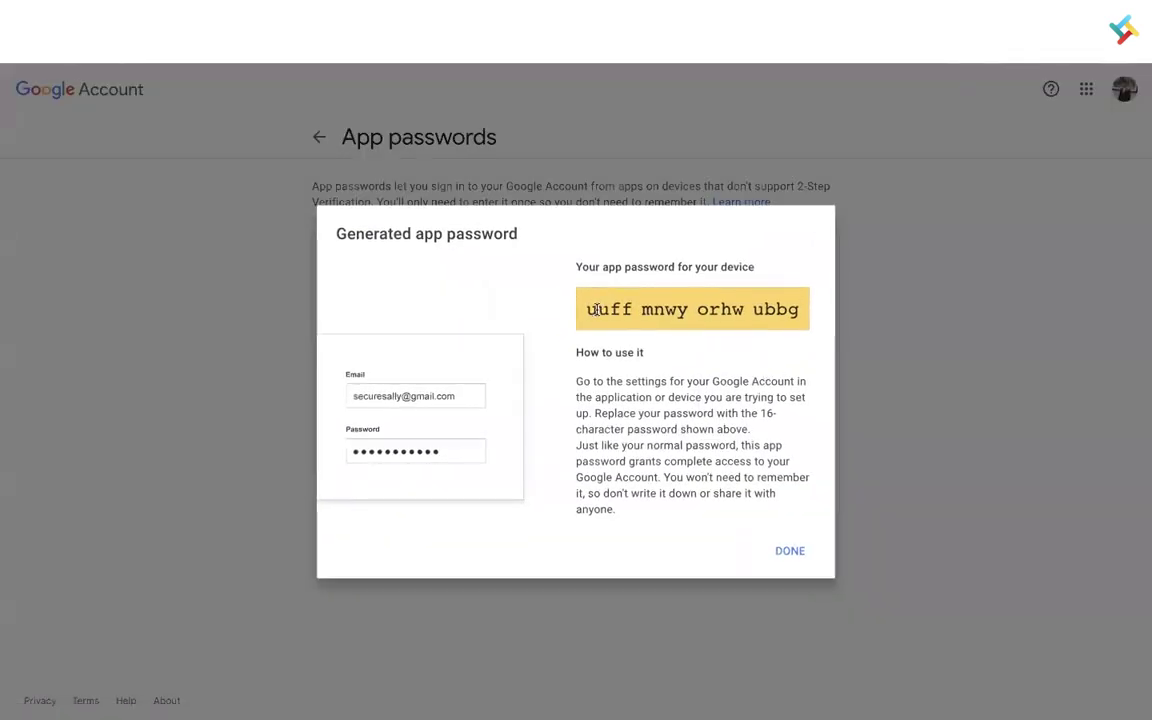
{"action": "left_click_drag", "start_coordinate": [802, 310], "coordinate": [592, 311]}
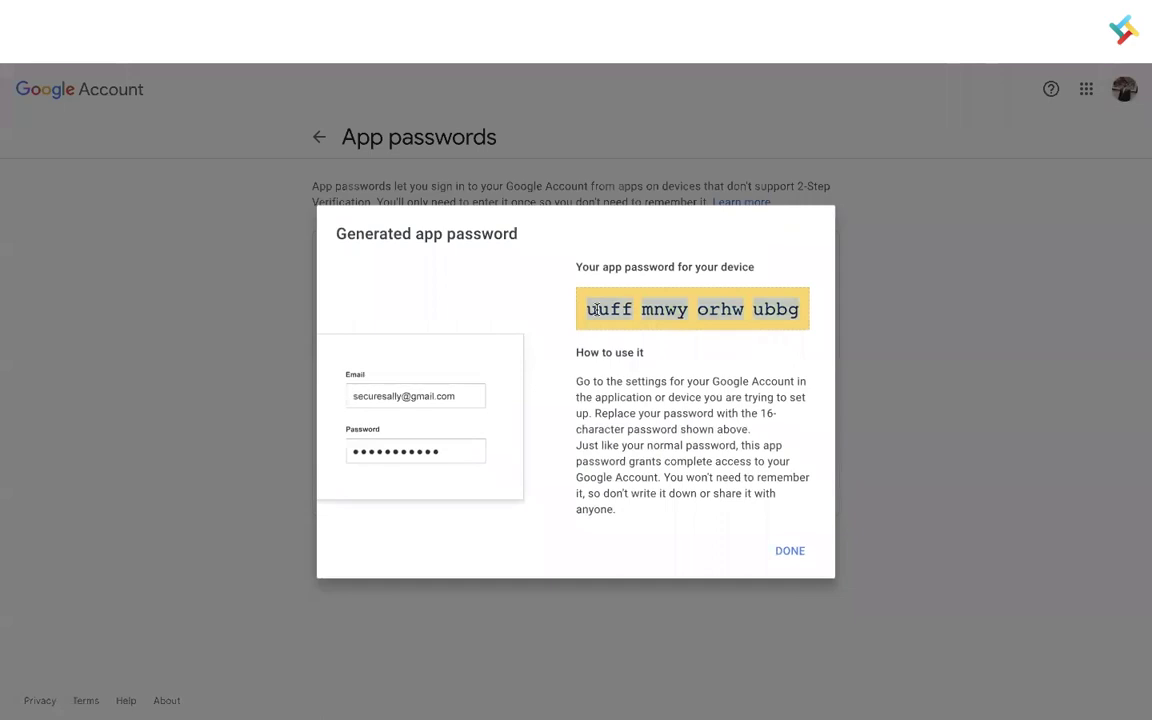
{"action": "left_click", "coordinate": [797, 552]}
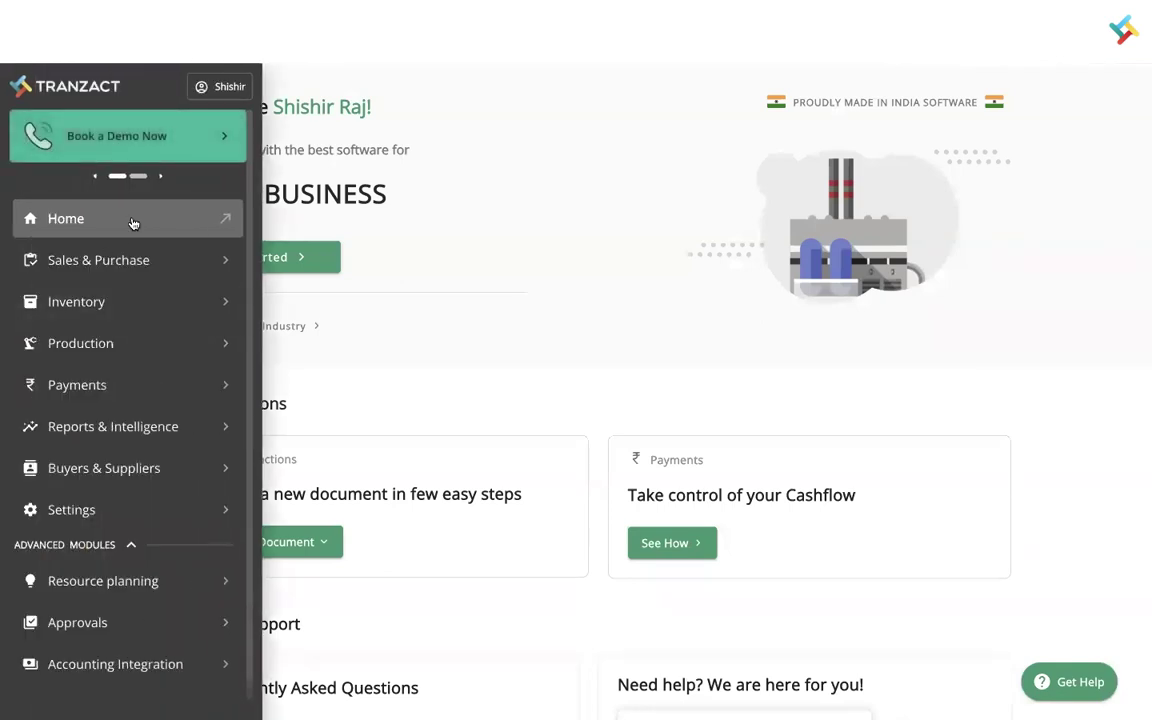
- Create a new Purchase Order from Sales & Purchase using a Dummy Supplier
{"action": "left_click", "coordinate": [96, 259]}
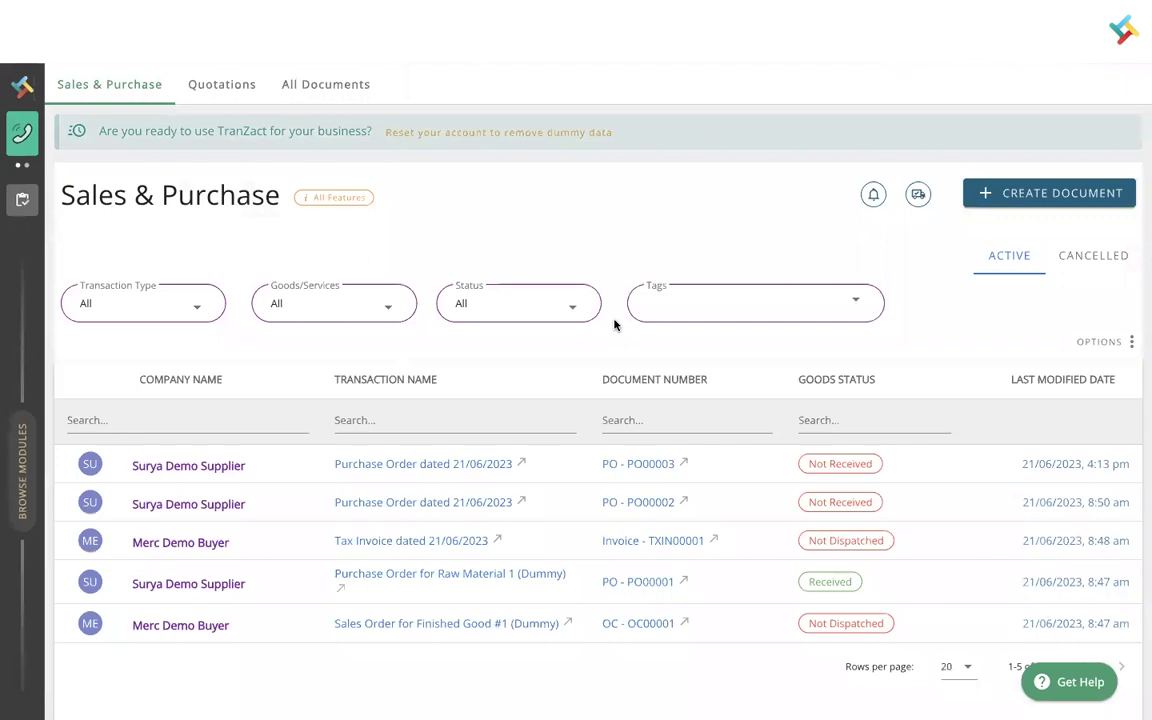
{"action": "left_click", "coordinate": [1010, 193]}
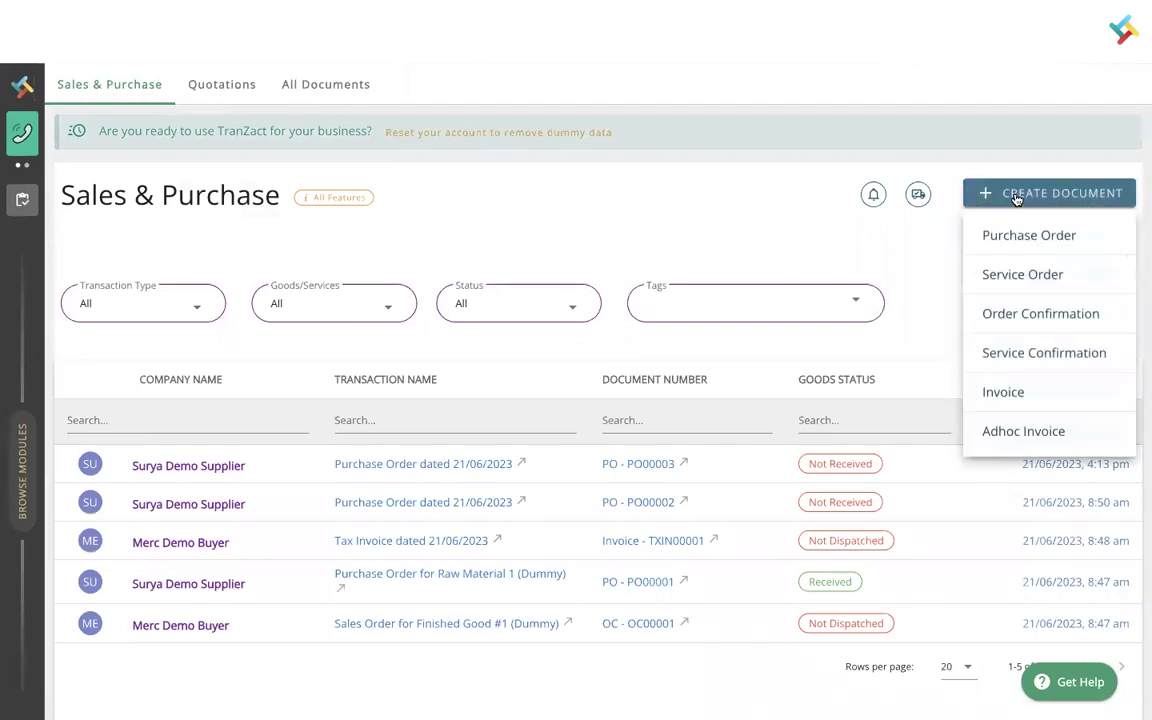
{"action": "left_click", "coordinate": [1031, 234]}
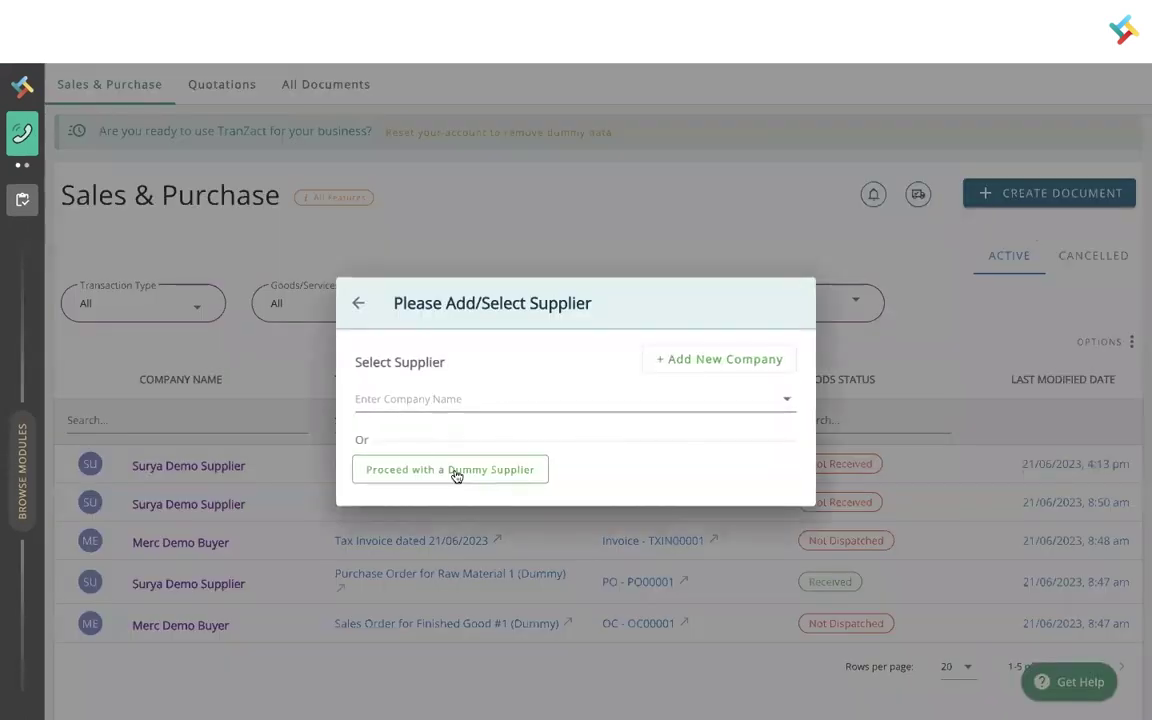
{"action": "left_click", "coordinate": [395, 471]}
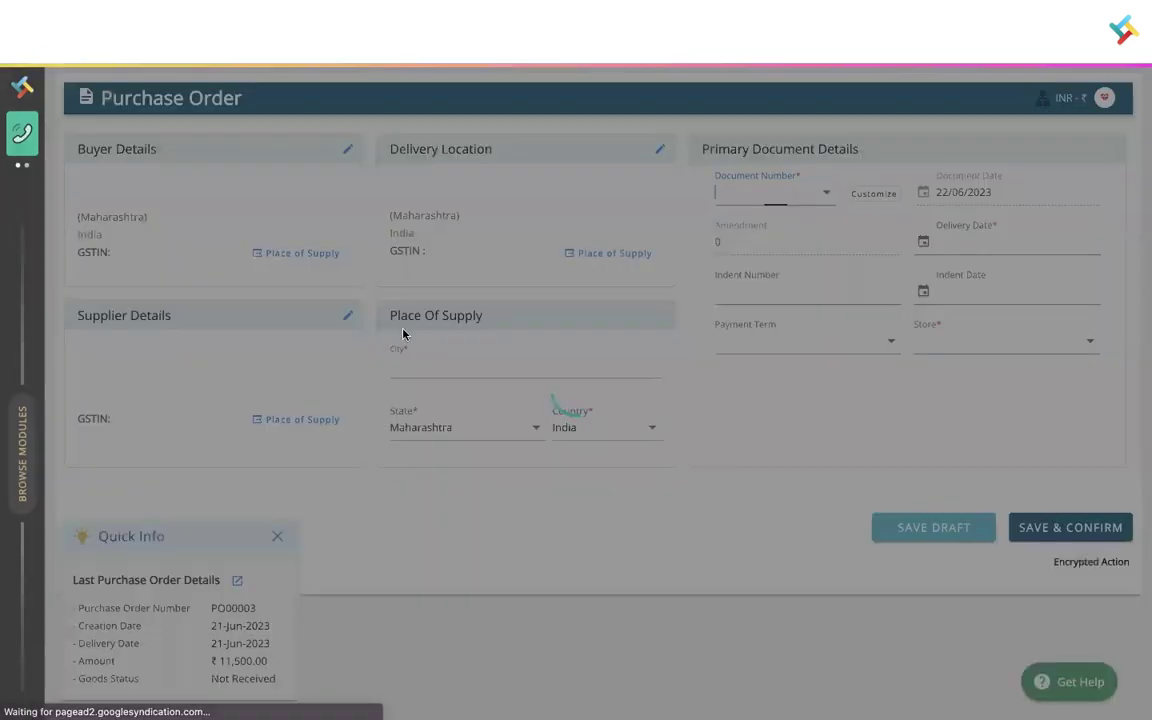
- Set the order title to 'Dummy PO' and the delivery date to 30 June 2023
{"action": "left_click", "coordinate": [908, 205]}
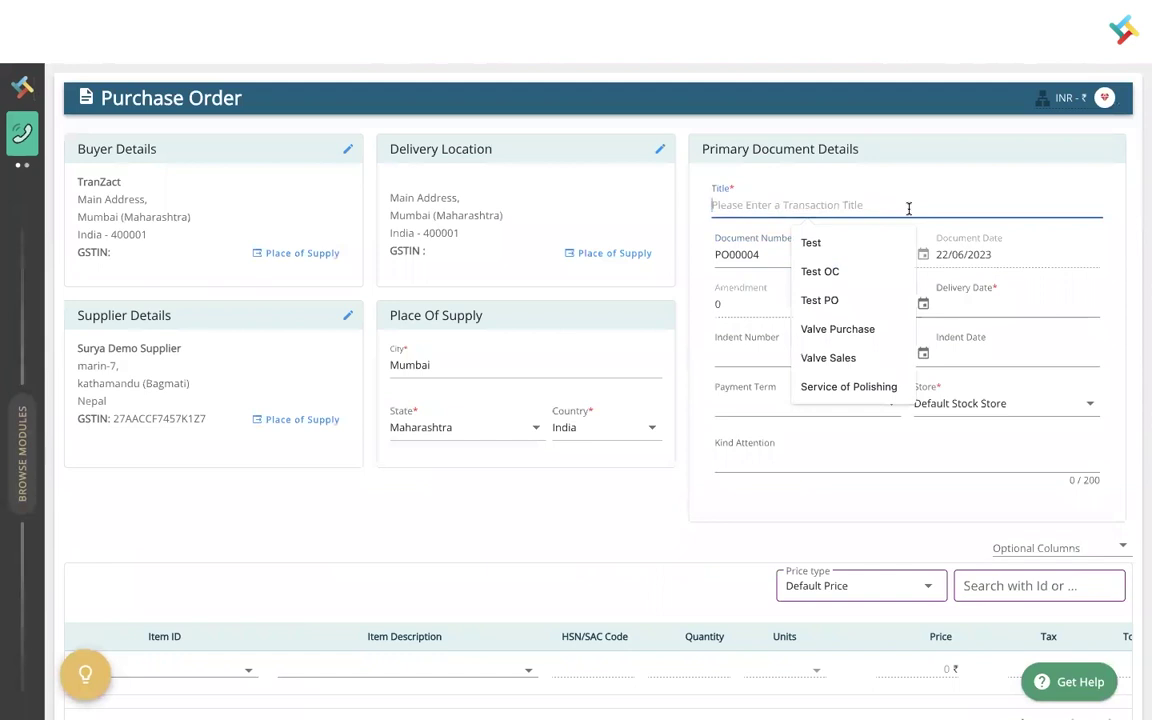
{"action": "type", "text": "Dummy PO"}
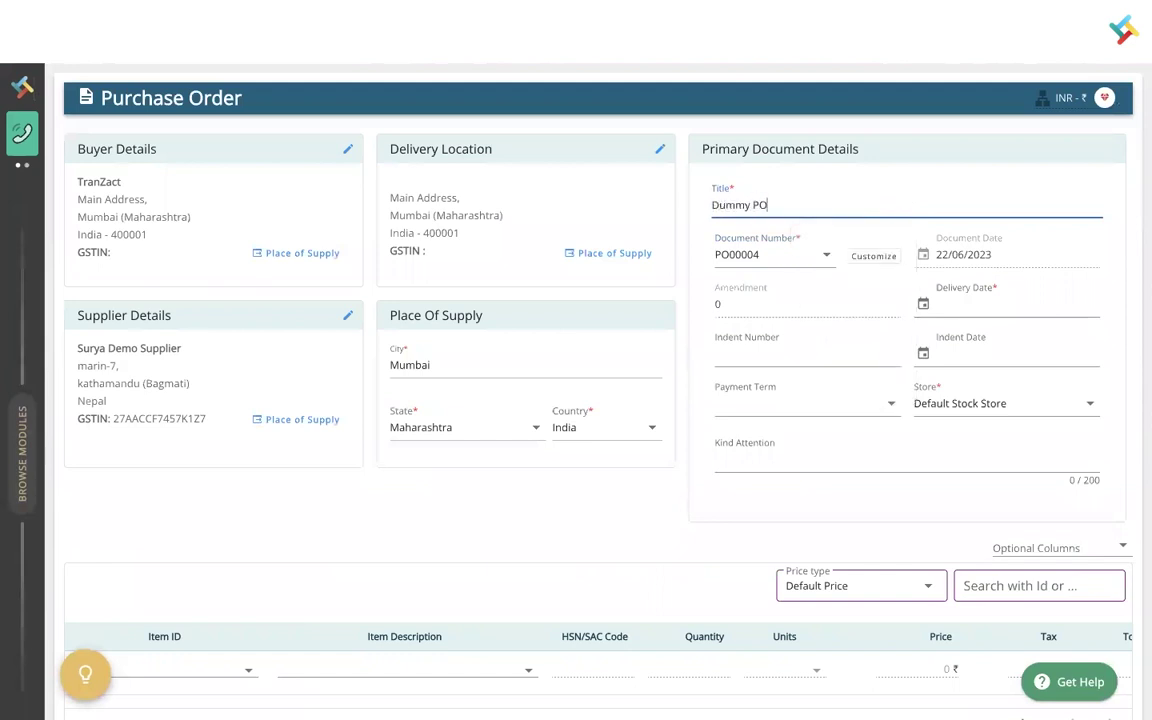
{"action": "left_click", "coordinate": [980, 300]}
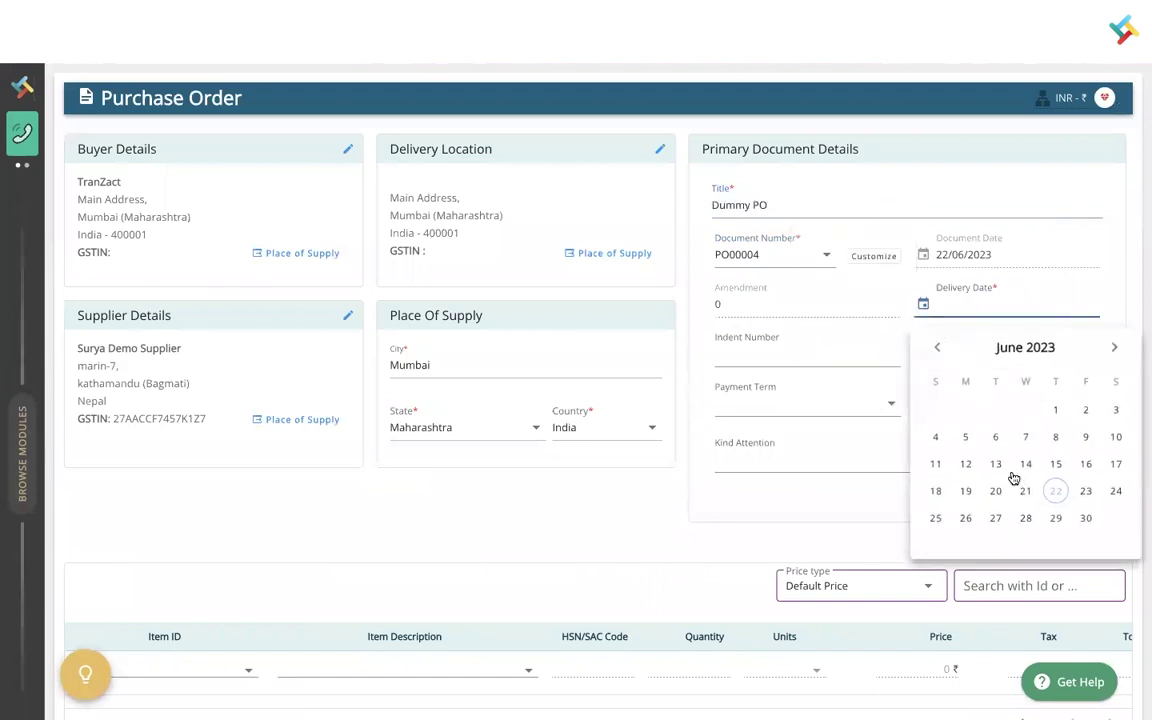
{"action": "left_click", "coordinate": [1086, 519]}
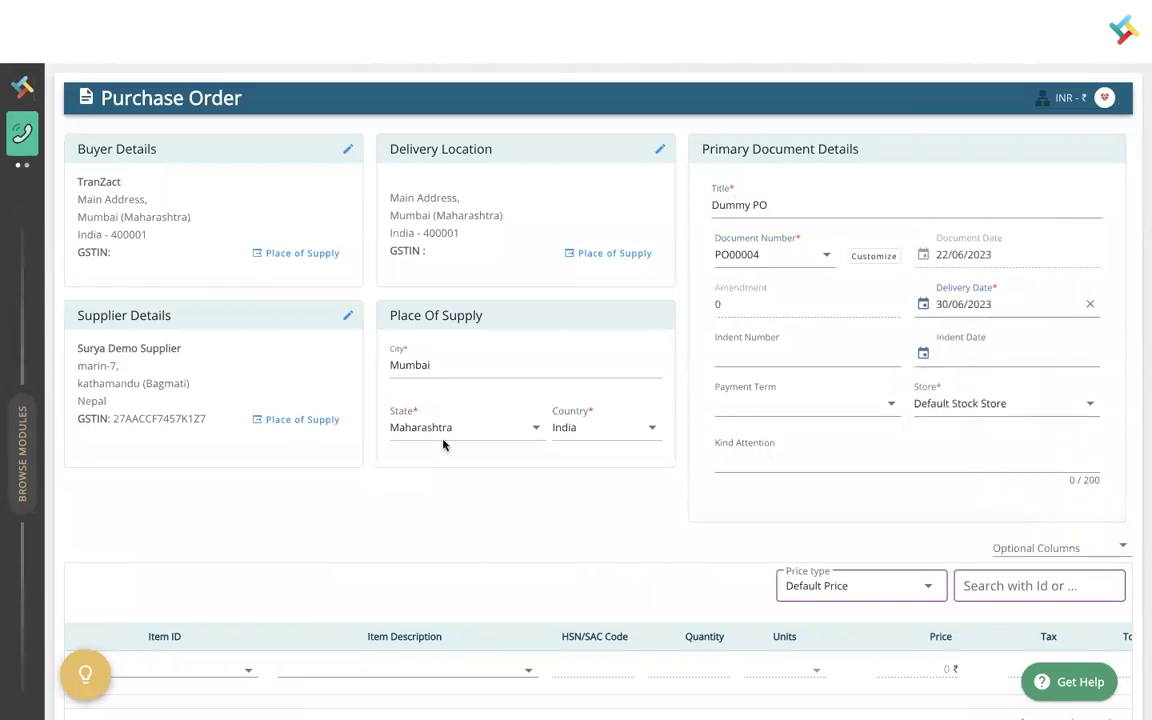
{"action": "scroll", "coordinate": [427, 456], "scroll_direction": "down", "scroll_amount": 3}
- Add Raw Material 2 as the first line item with quantity 10
{"action": "left_click", "coordinate": [393, 362]}
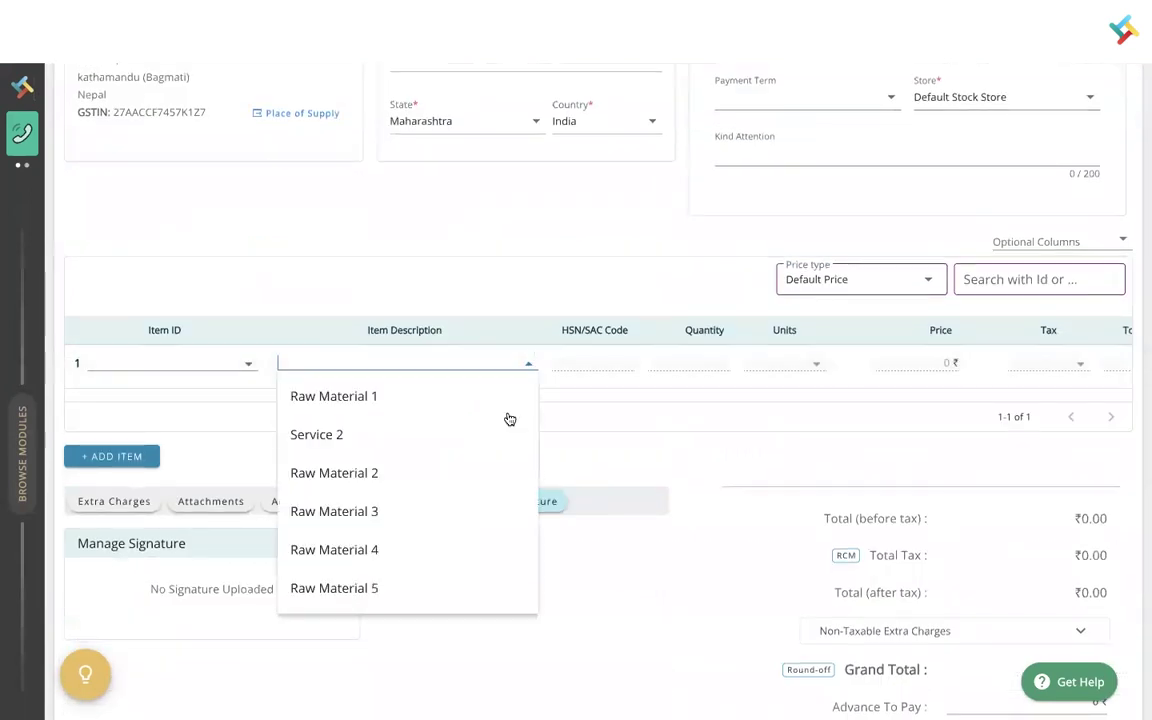
{"action": "left_click", "coordinate": [327, 480]}
{"action": "left_click", "coordinate": [694, 362]}
{"action": "type", "text": "10"}
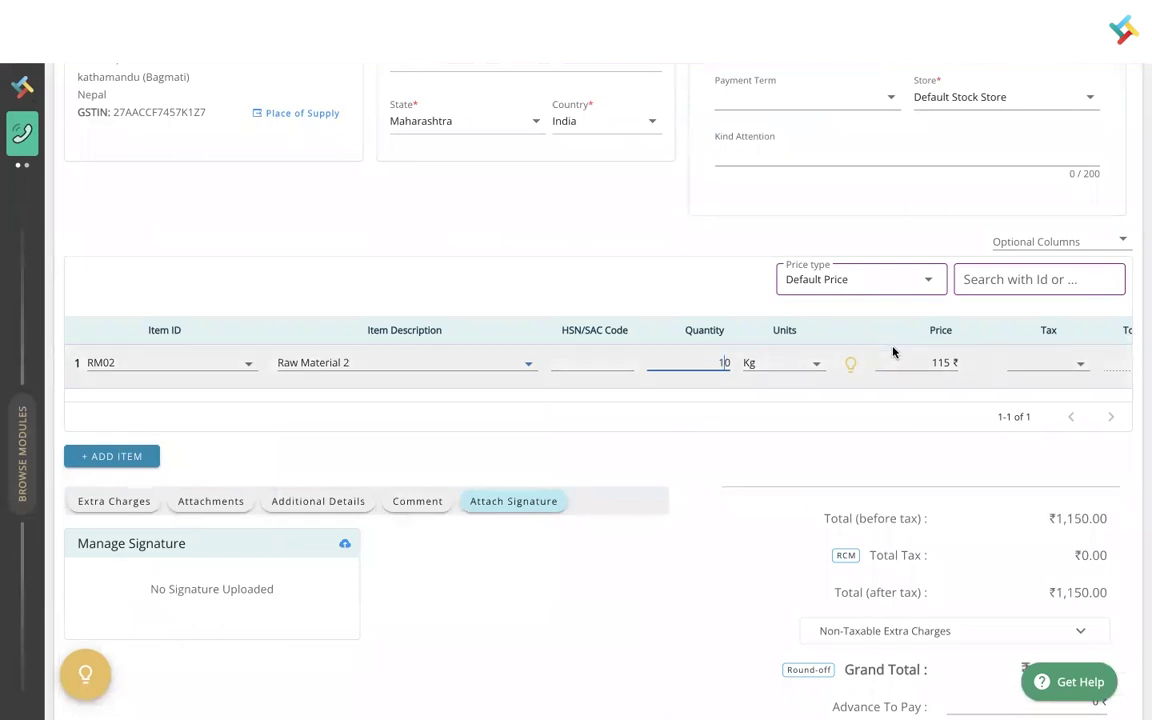
{"action": "scroll", "coordinate": [832, 513], "scroll_direction": "down", "scroll_amount": 1}
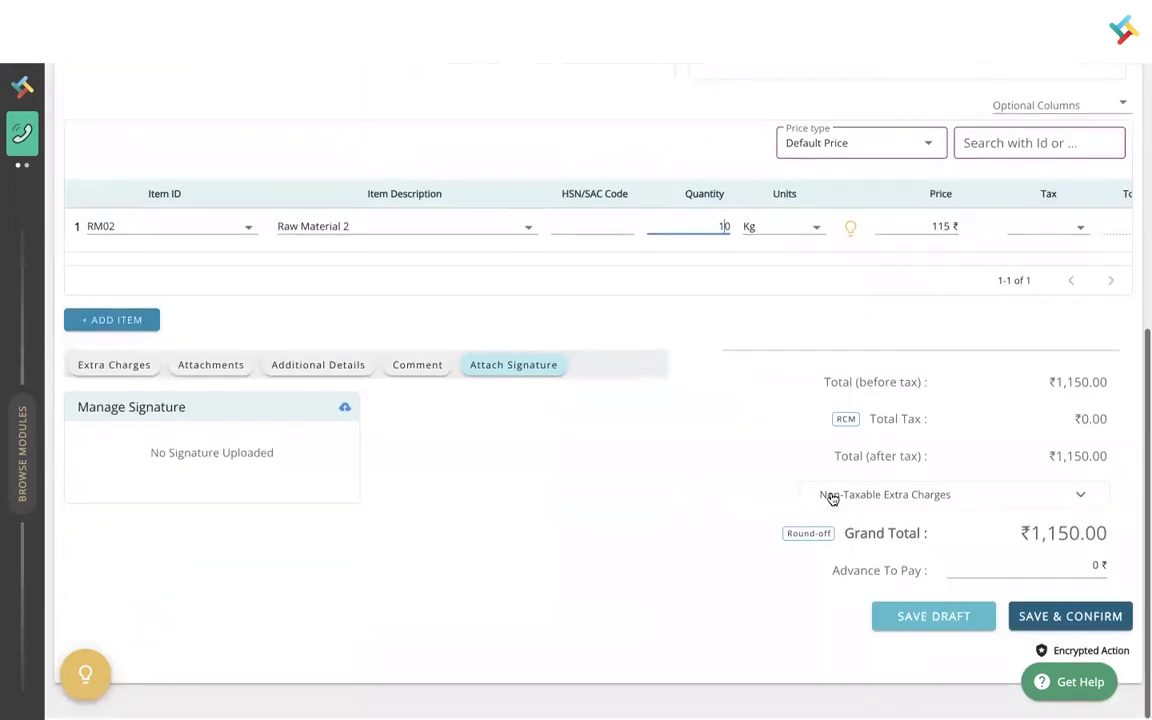
- Save the purchase order and address a custom Gmail to the supplier's e-mail address
{"action": "left_click", "coordinate": [1056, 627]}
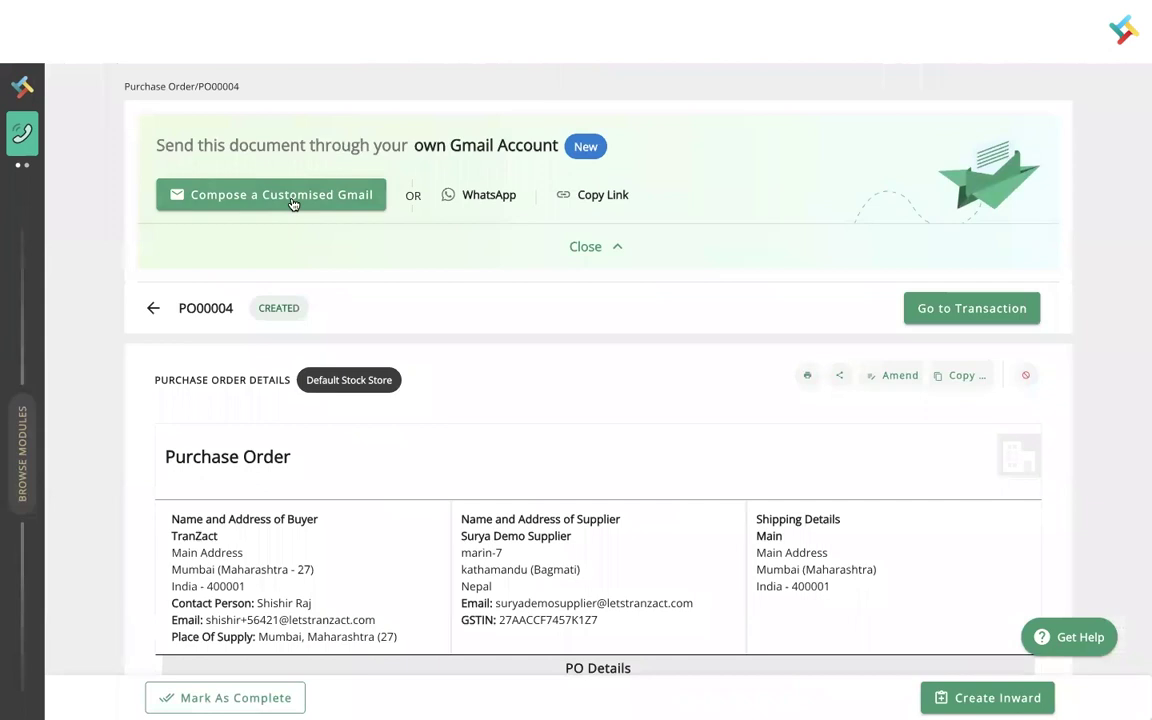
{"action": "left_click", "coordinate": [293, 204]}
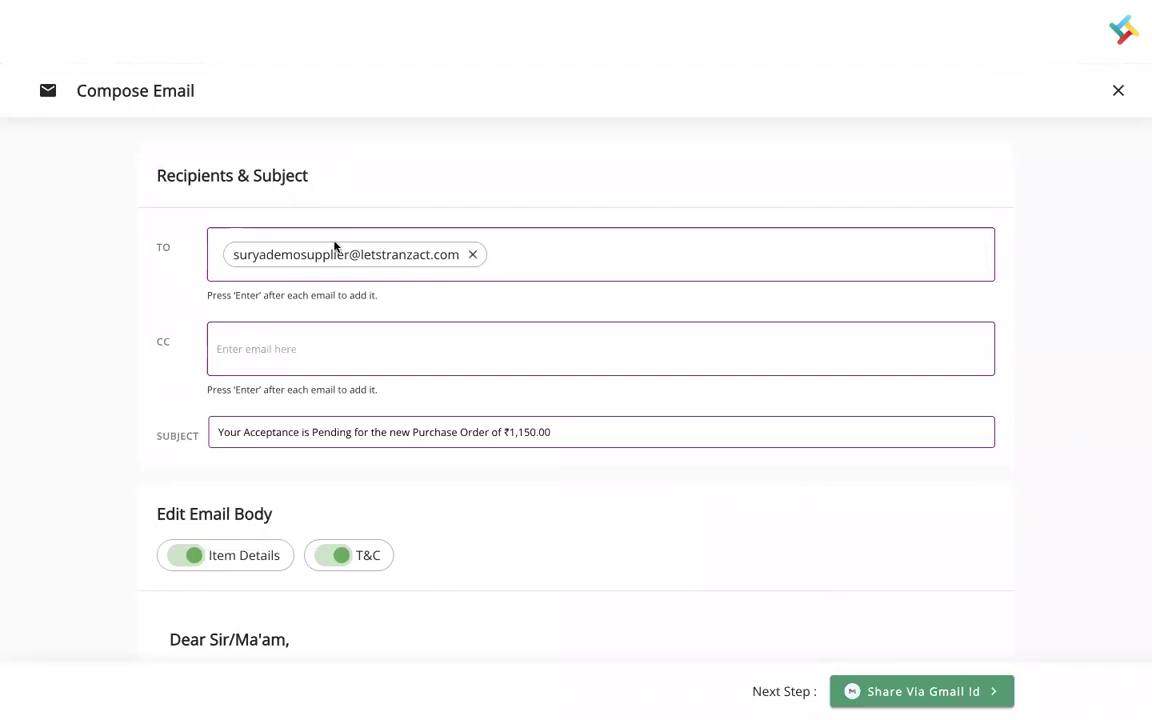
{"action": "left_click", "coordinate": [473, 254]}
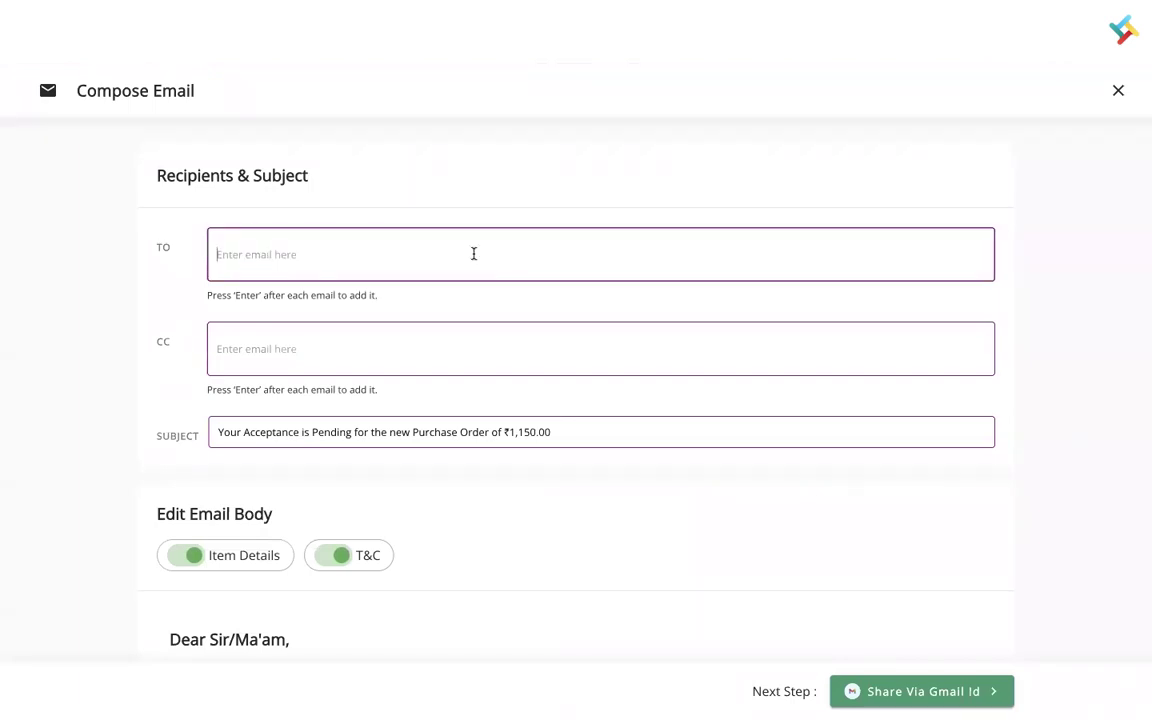
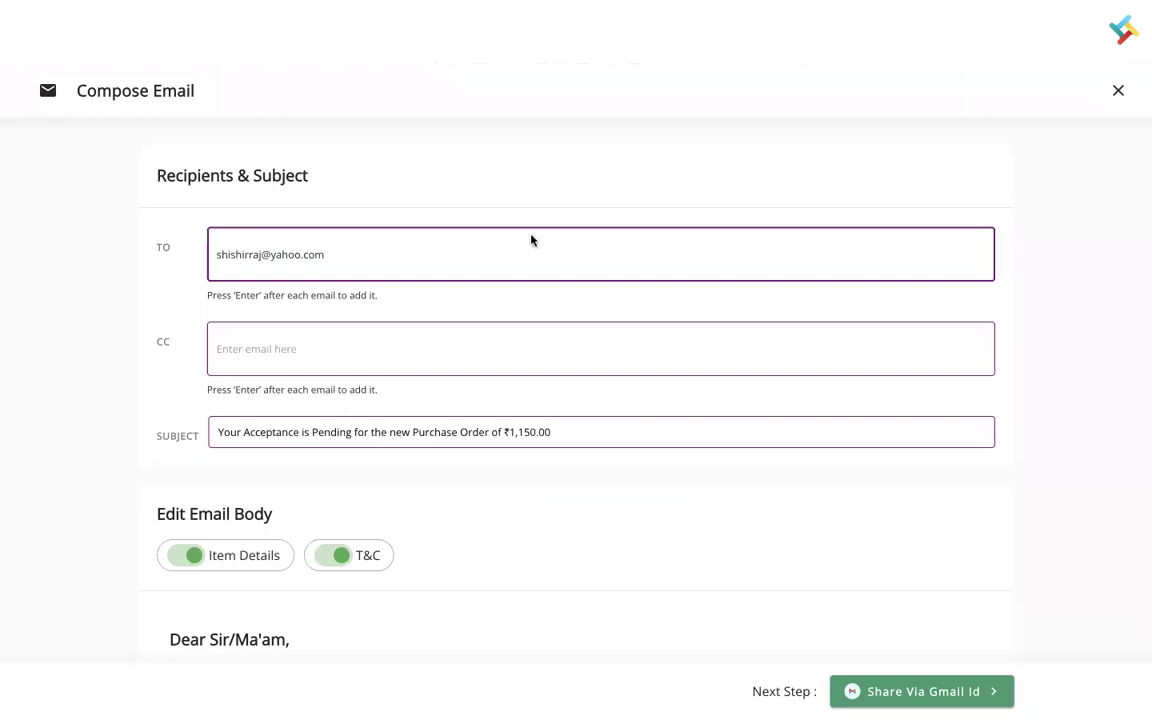
{"action": "key", "text": "Return"}
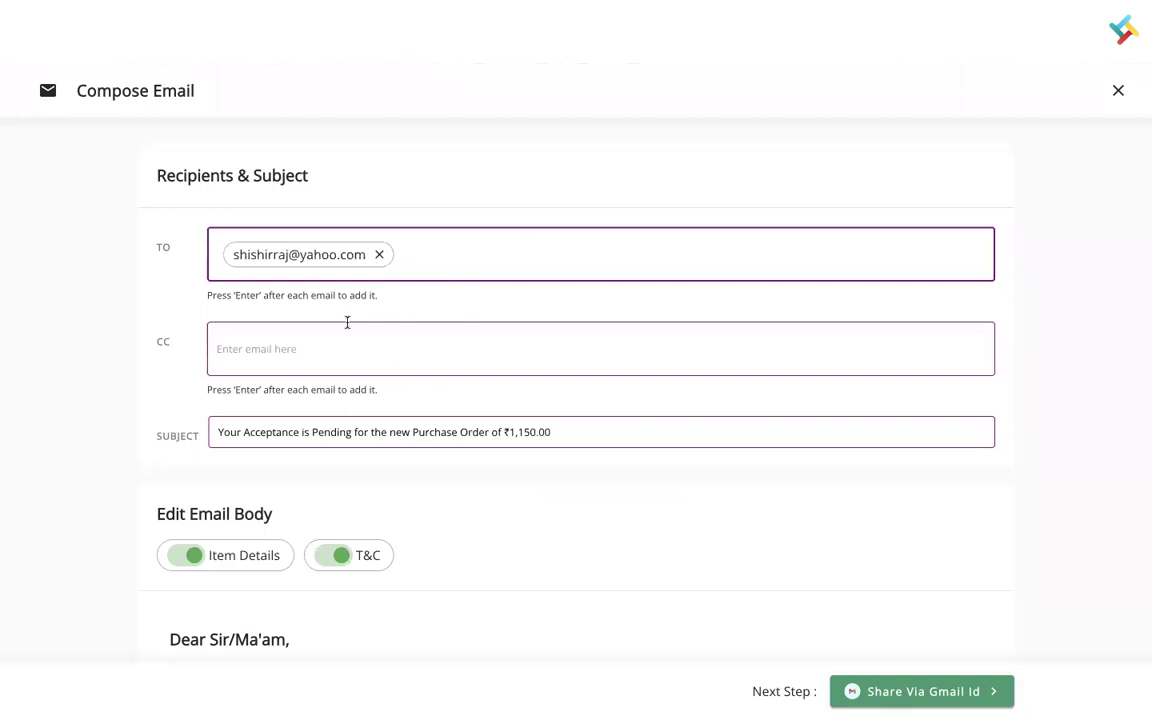
{"action": "left_click", "coordinate": [325, 338]}
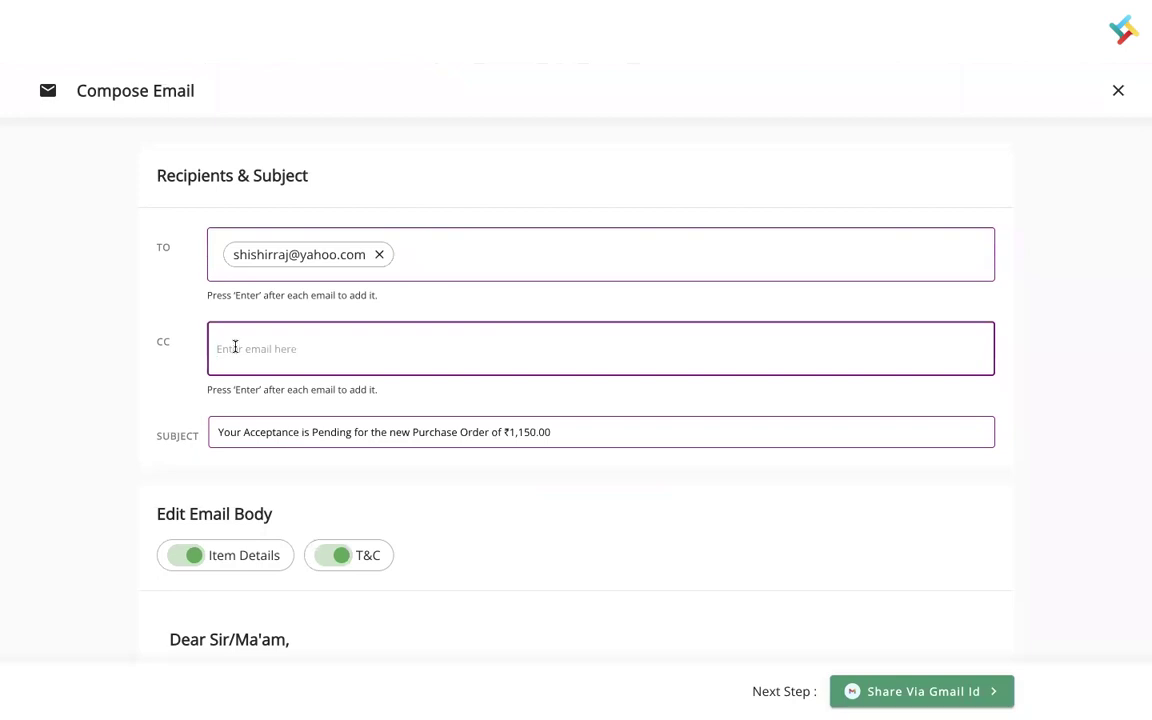
- Trim the subject to 'Your Acceptance is Pending for the new Purchase Order'
{"action": "left_click", "coordinate": [563, 437]}
{"action": "key", "text": "BackSpace"}
{"action": "key", "text": "BackSpace"}
{"action": "key", "text": "BackSpace"}
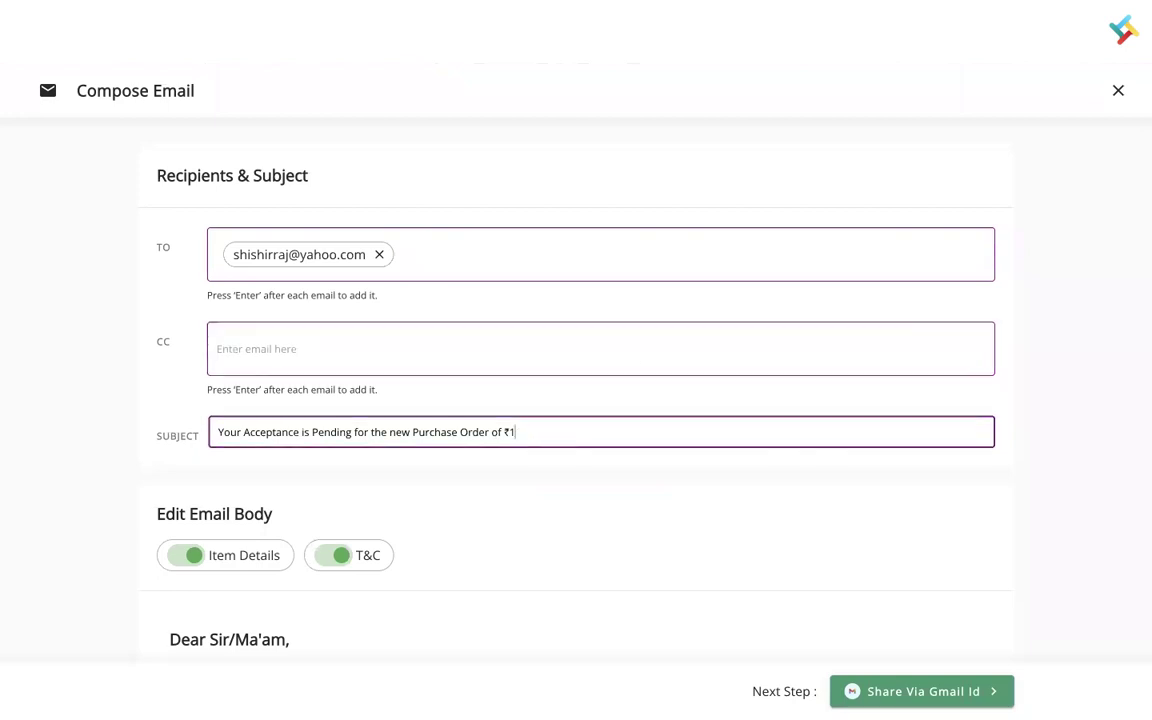
{"action": "key", "text": "BackSpace"}
{"action": "key", "text": "BackSpace"}
{"action": "scroll", "coordinate": [638, 504], "scroll_direction": "down", "scroll_amount": 2}
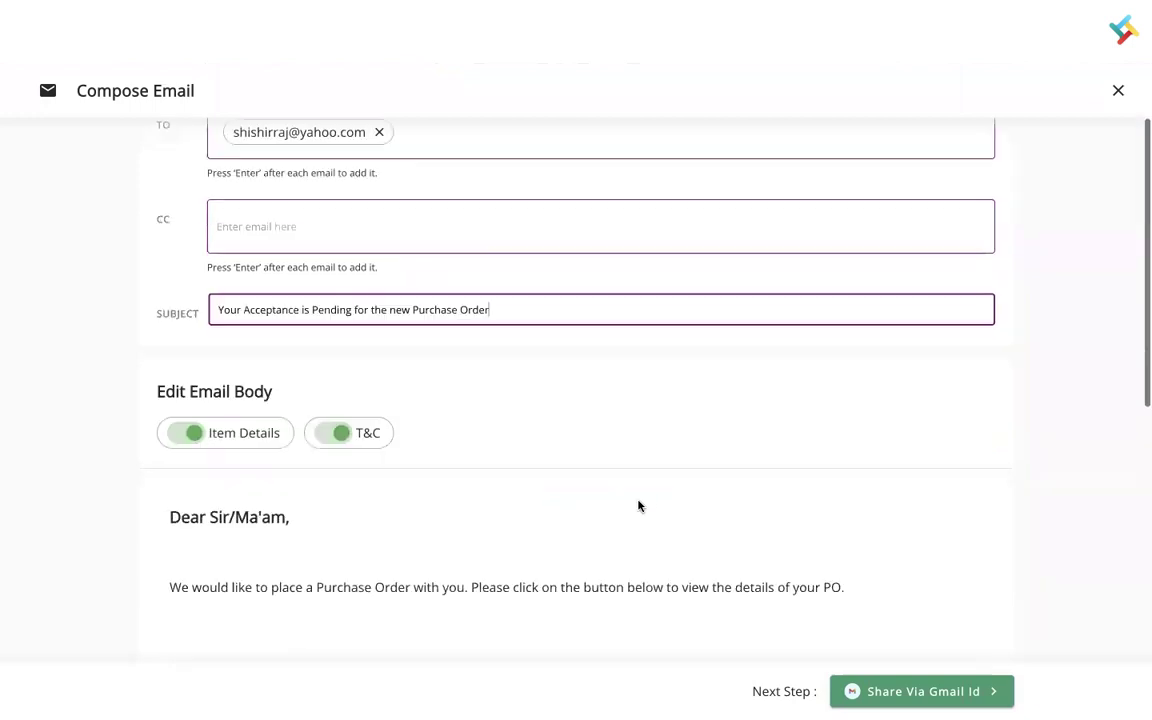
{"action": "left_click", "coordinate": [194, 357]}
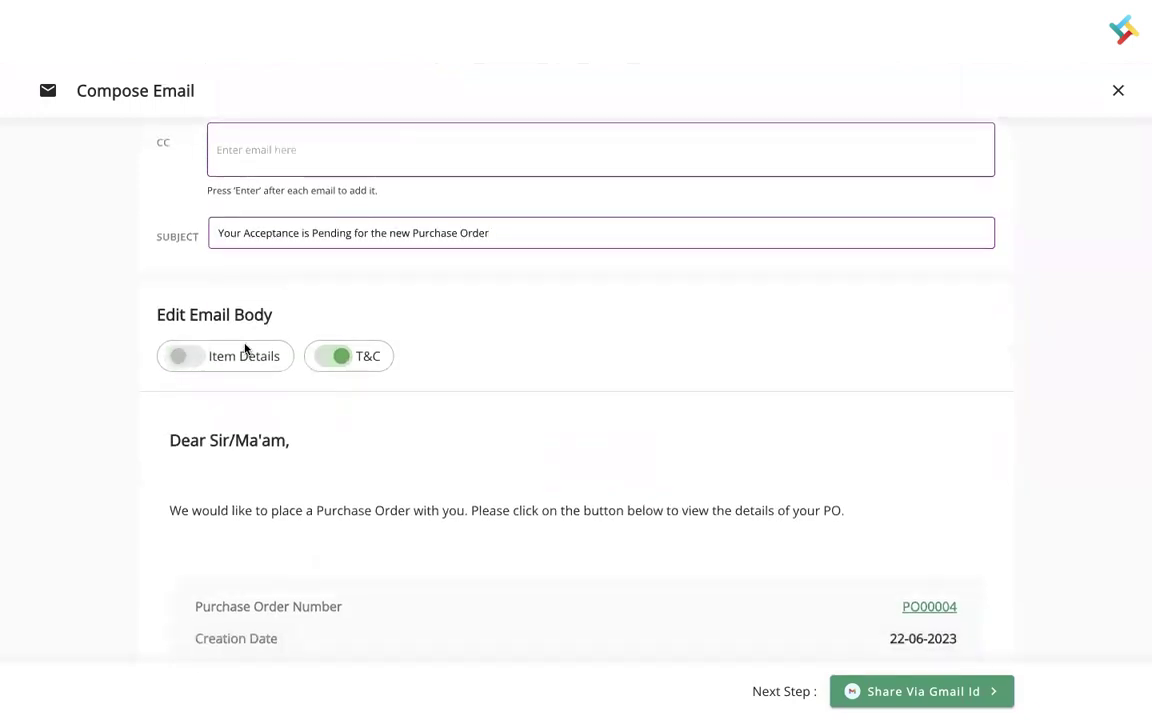
{"action": "left_click", "coordinate": [328, 358]}
{"action": "left_click", "coordinate": [328, 358]}
{"action": "left_click", "coordinate": [184, 357]}
{"action": "scroll", "coordinate": [553, 365], "scroll_direction": "down", "scroll_amount": 3}
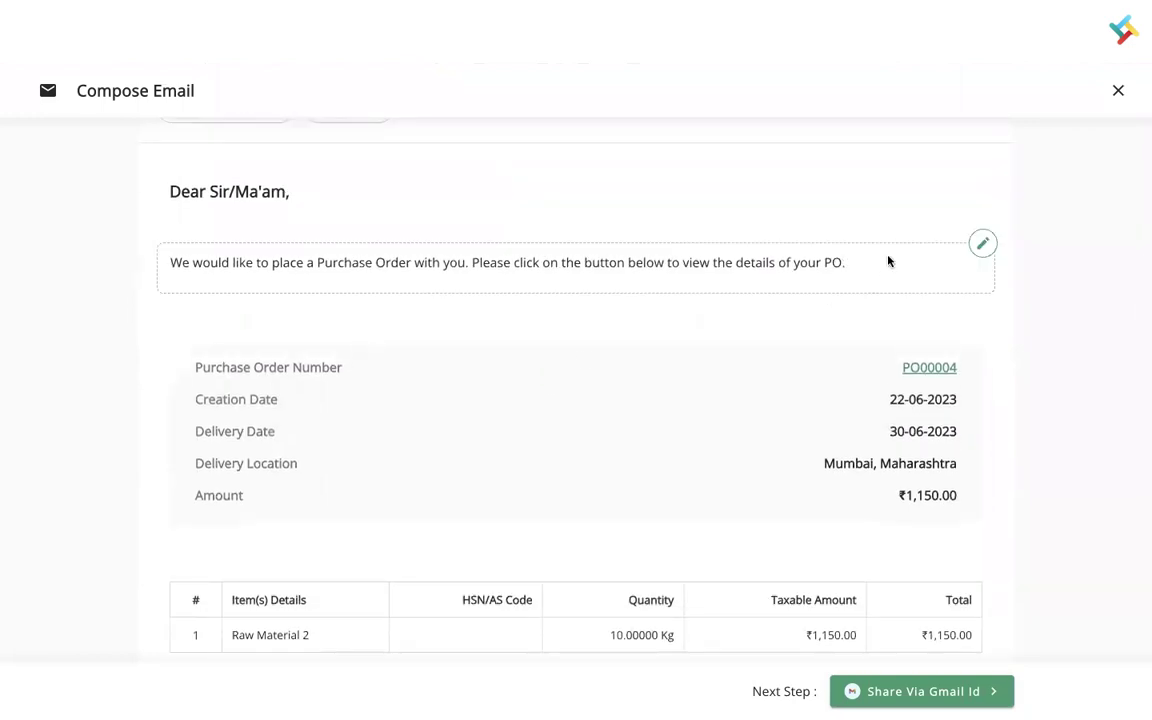
{"action": "left_click", "coordinate": [983, 245]}
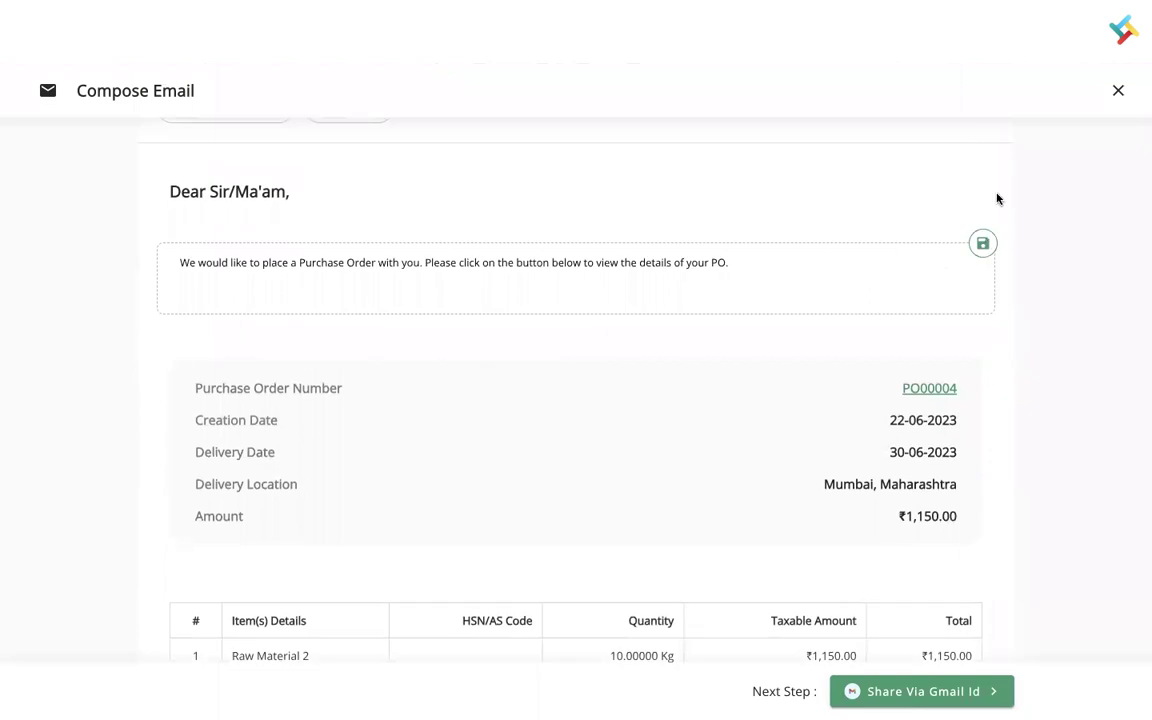
{"action": "left_click", "coordinate": [983, 245]}
{"action": "left_click", "coordinate": [983, 245]}
{"action": "left_click", "coordinate": [983, 245]}
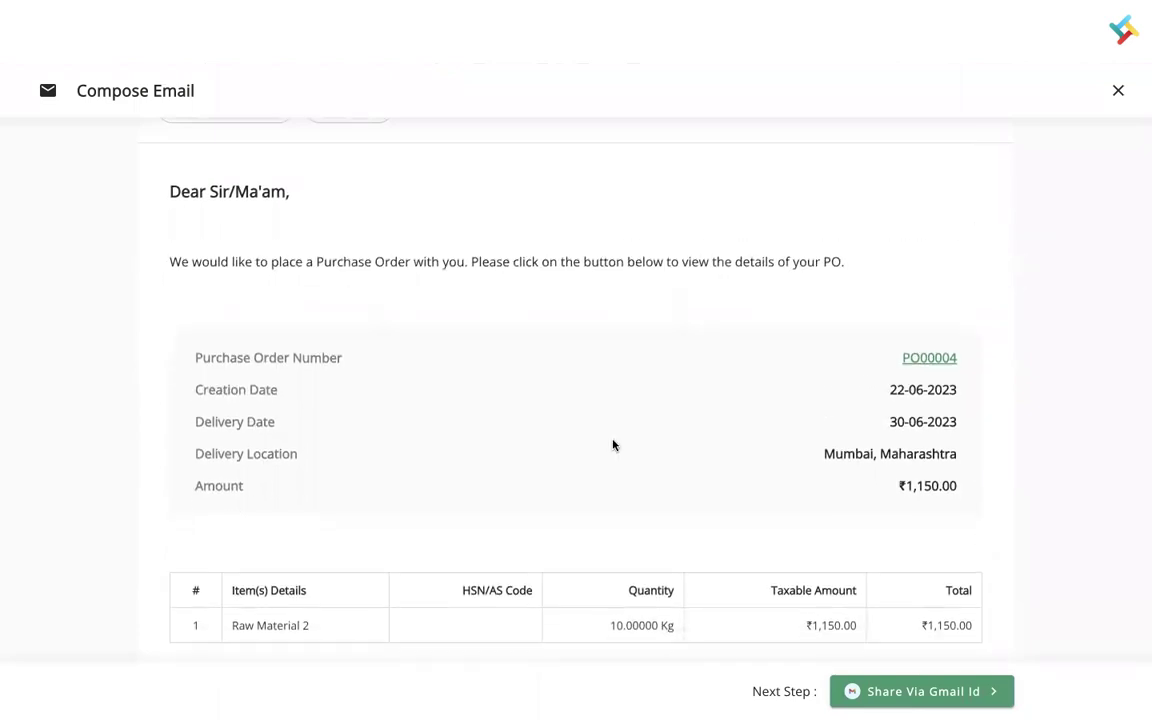
{"action": "scroll", "coordinate": [612, 442], "scroll_direction": "down", "scroll_amount": 3}
{"action": "scroll", "coordinate": [612, 445], "scroll_direction": "up", "scroll_amount": 2}
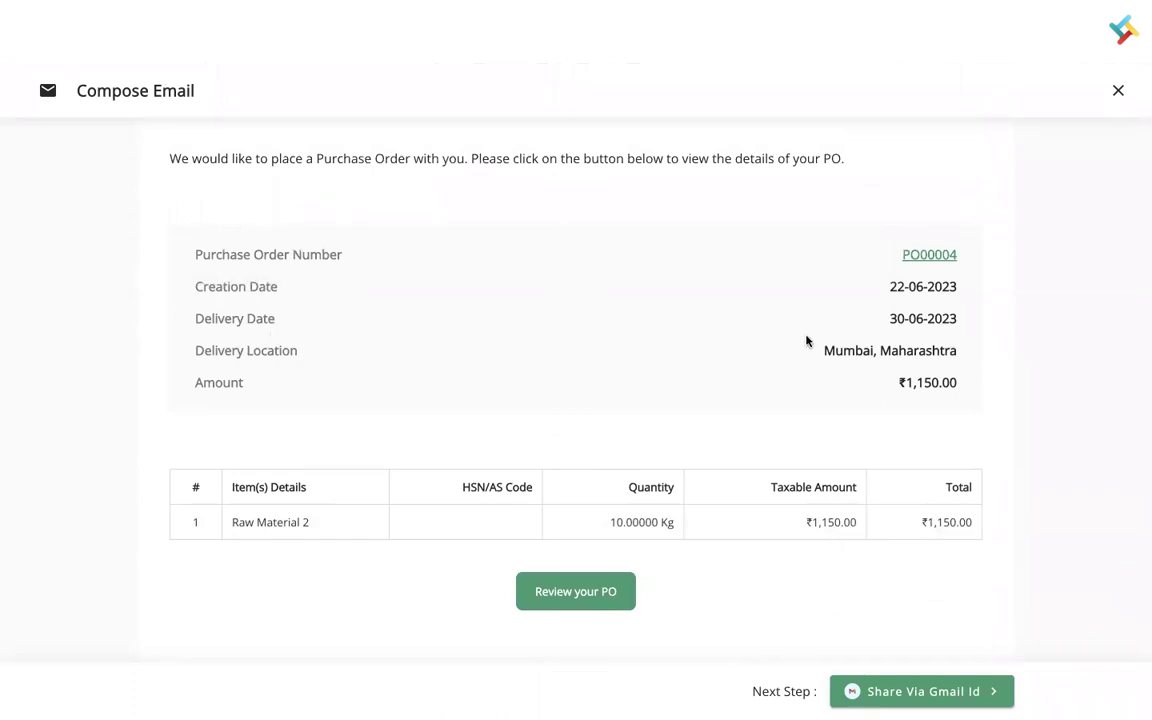
{"action": "mouse_move", "coordinate": [734, 513]}
{"action": "scroll", "coordinate": [734, 513], "scroll_direction": "down", "scroll_amount": 3}
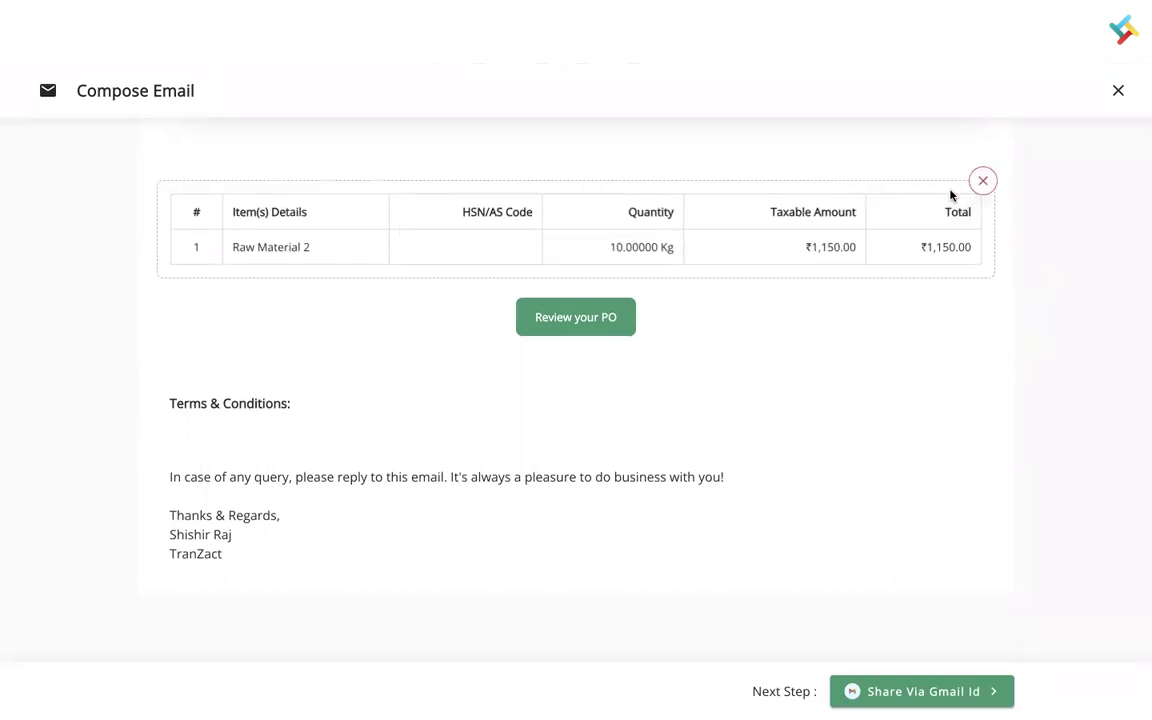
{"action": "mouse_move", "coordinate": [772, 390]}
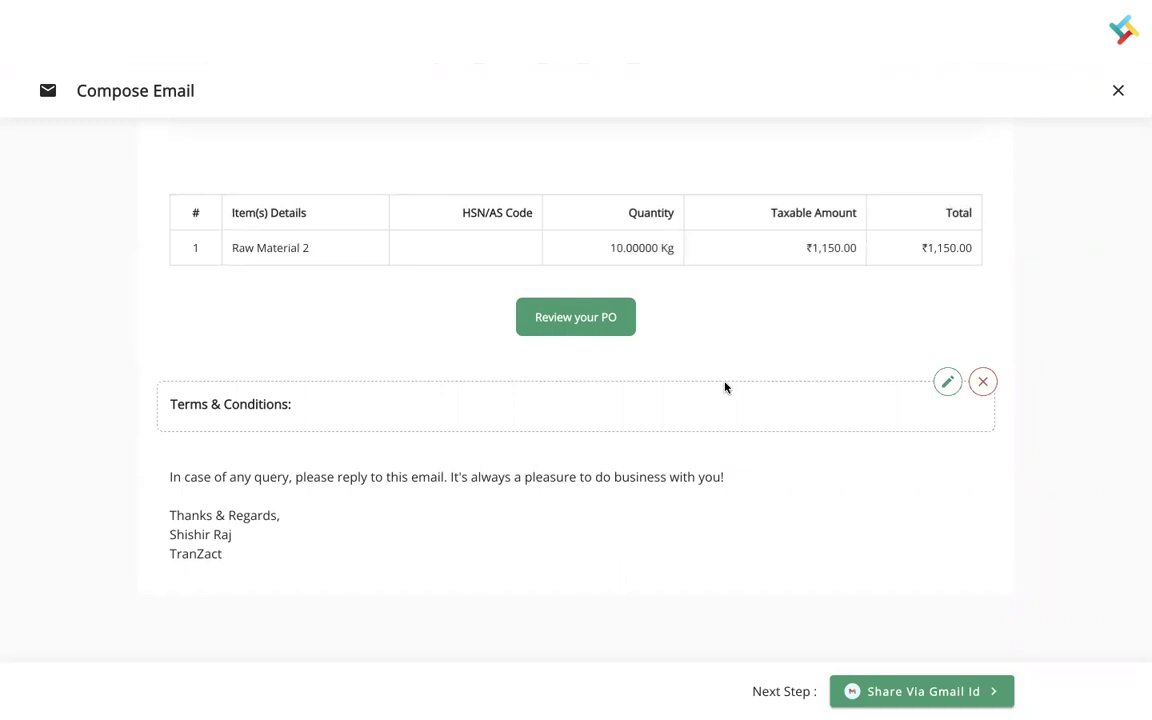
{"action": "mouse_move", "coordinate": [934, 512]}
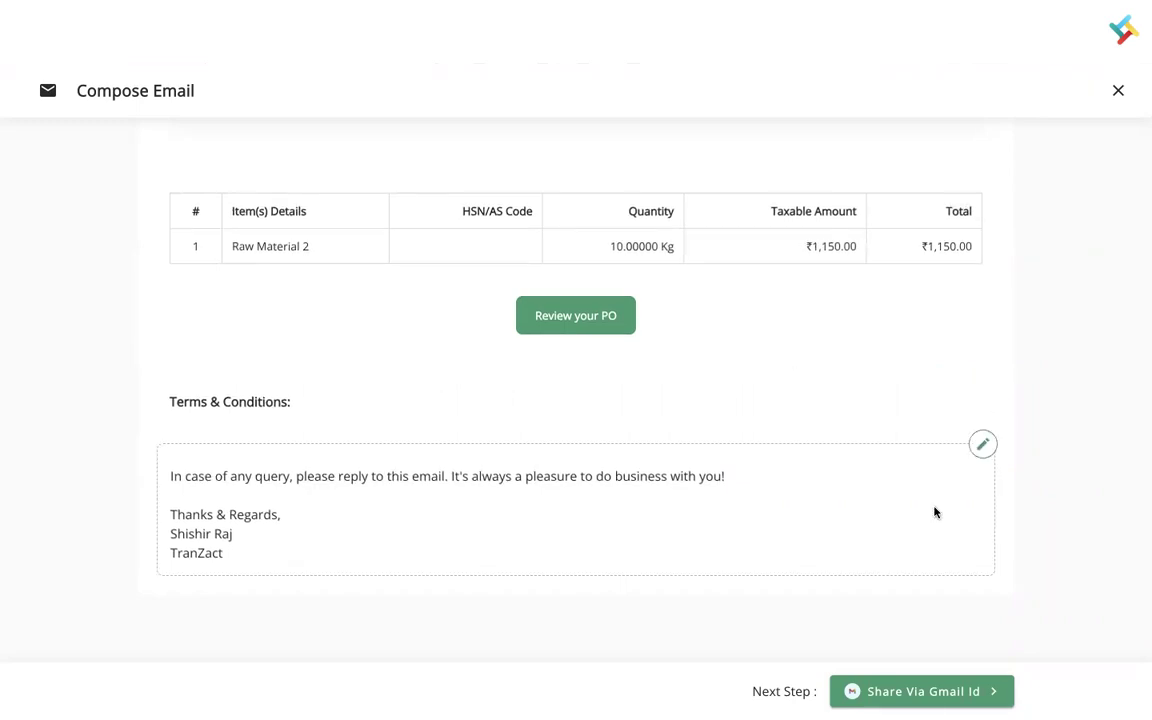
- Authorize Share Via Gmail Id with the pasted app password and Gmail ID, test, and submit
{"action": "left_click", "coordinate": [968, 690]}
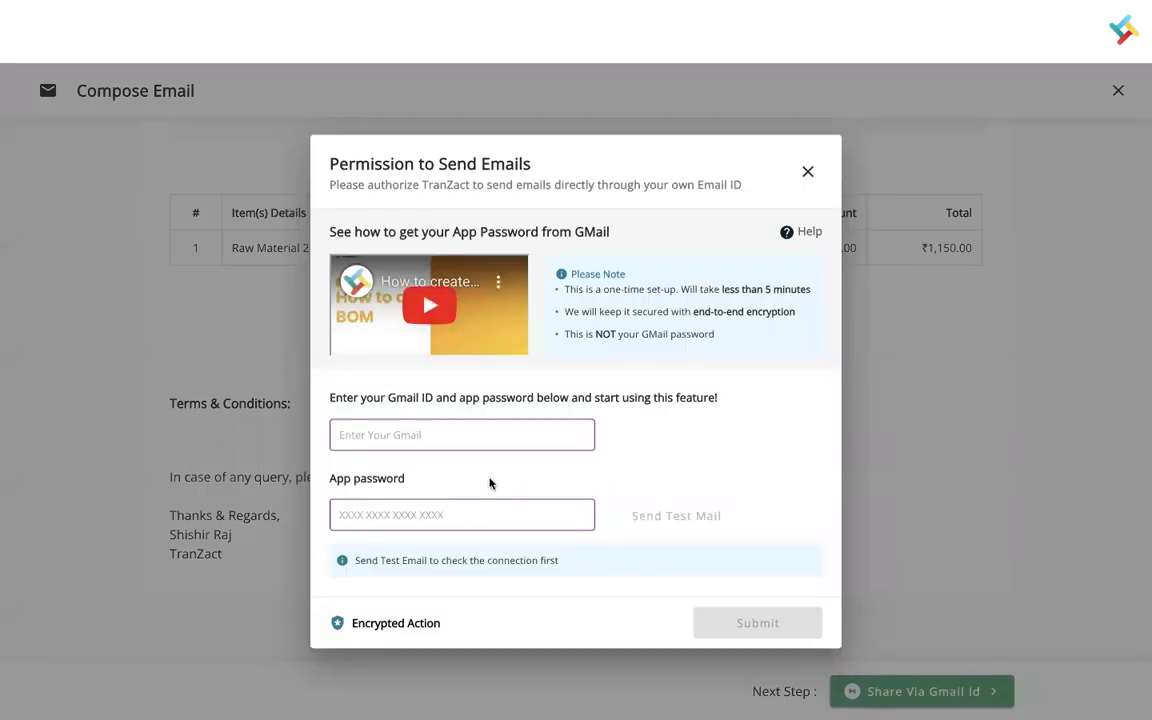
{"action": "left_click", "coordinate": [427, 510]}
{"action": "key", "text": "ctrl+v"}
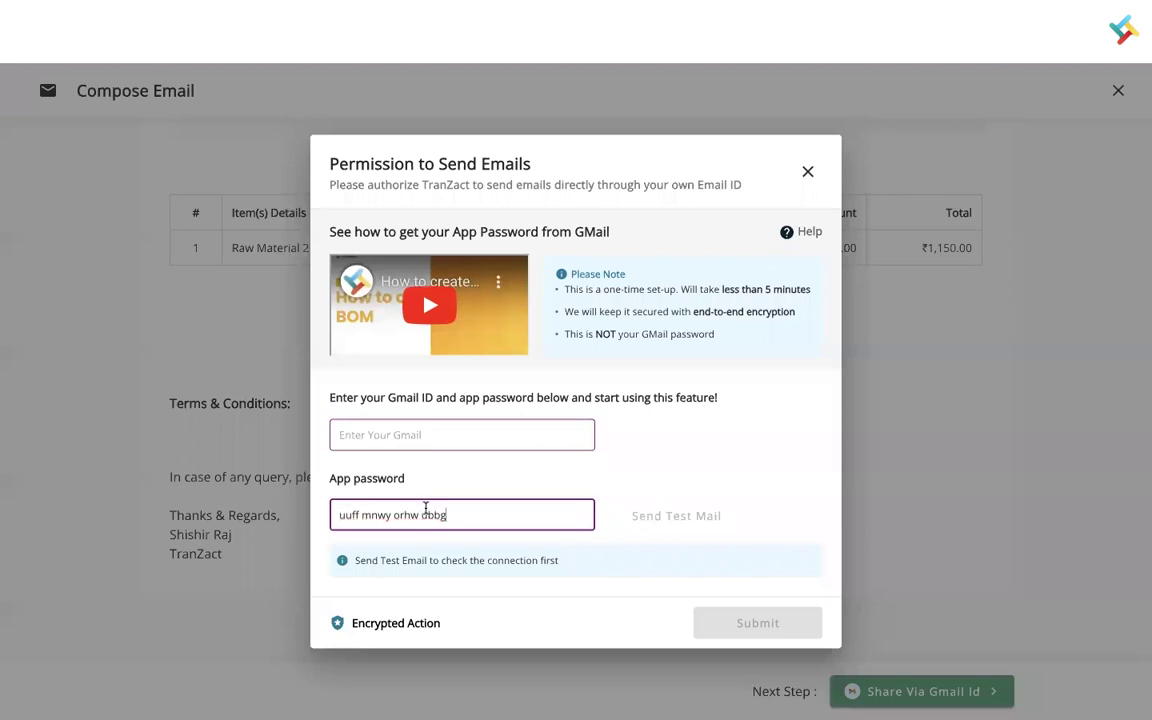
{"action": "left_click", "coordinate": [419, 436]}
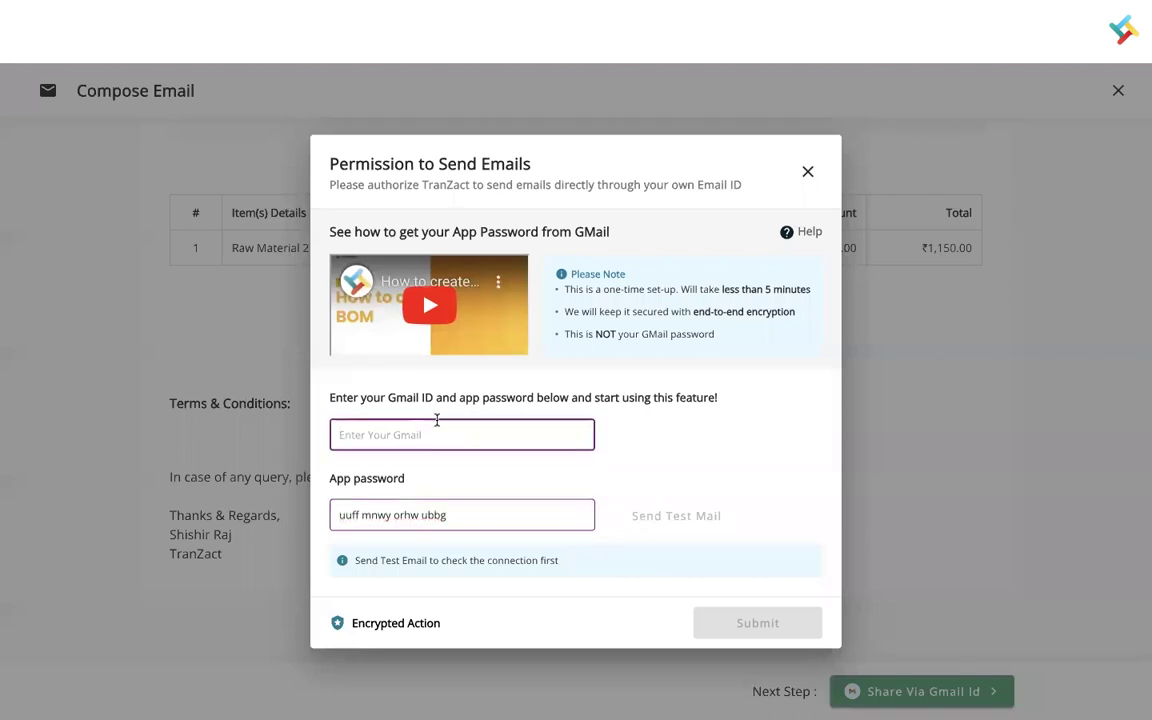
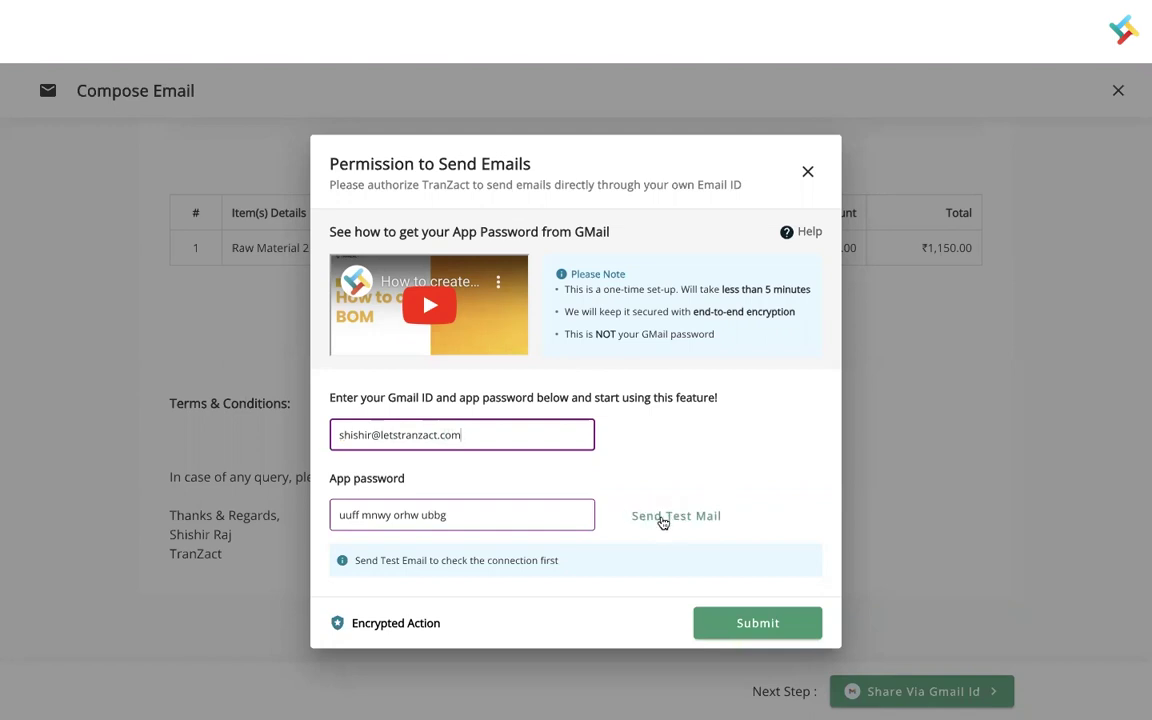
{"action": "left_click", "coordinate": [662, 517]}
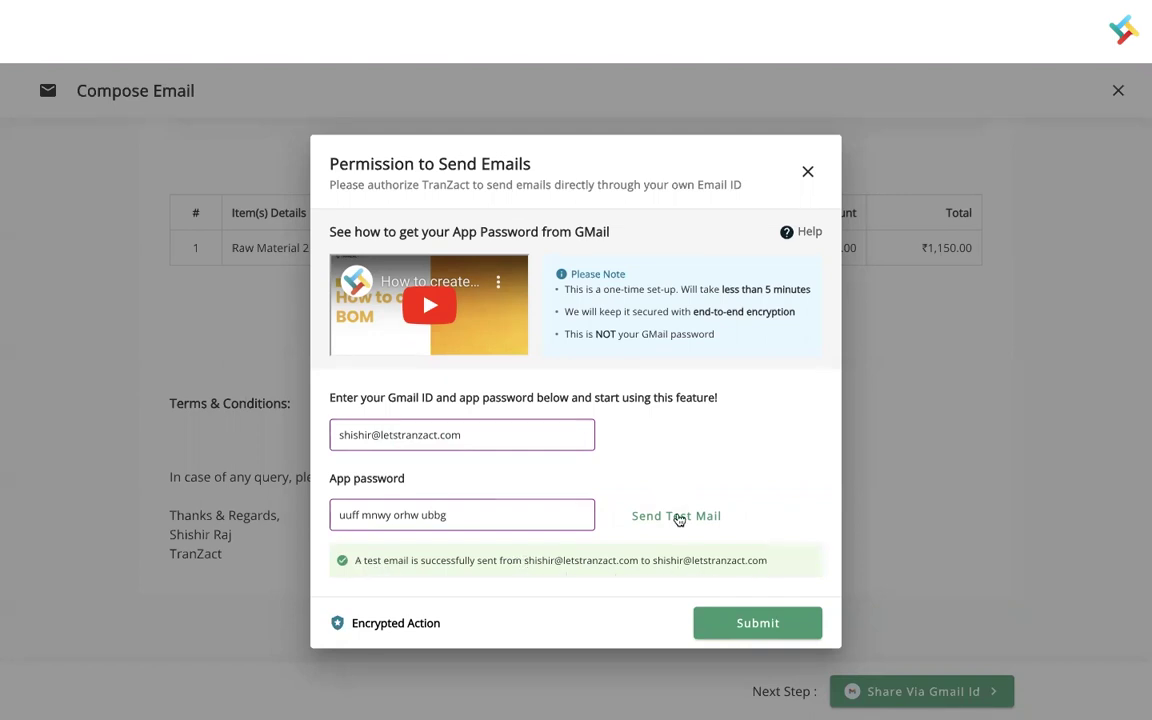
{"action": "left_click", "coordinate": [751, 622]}
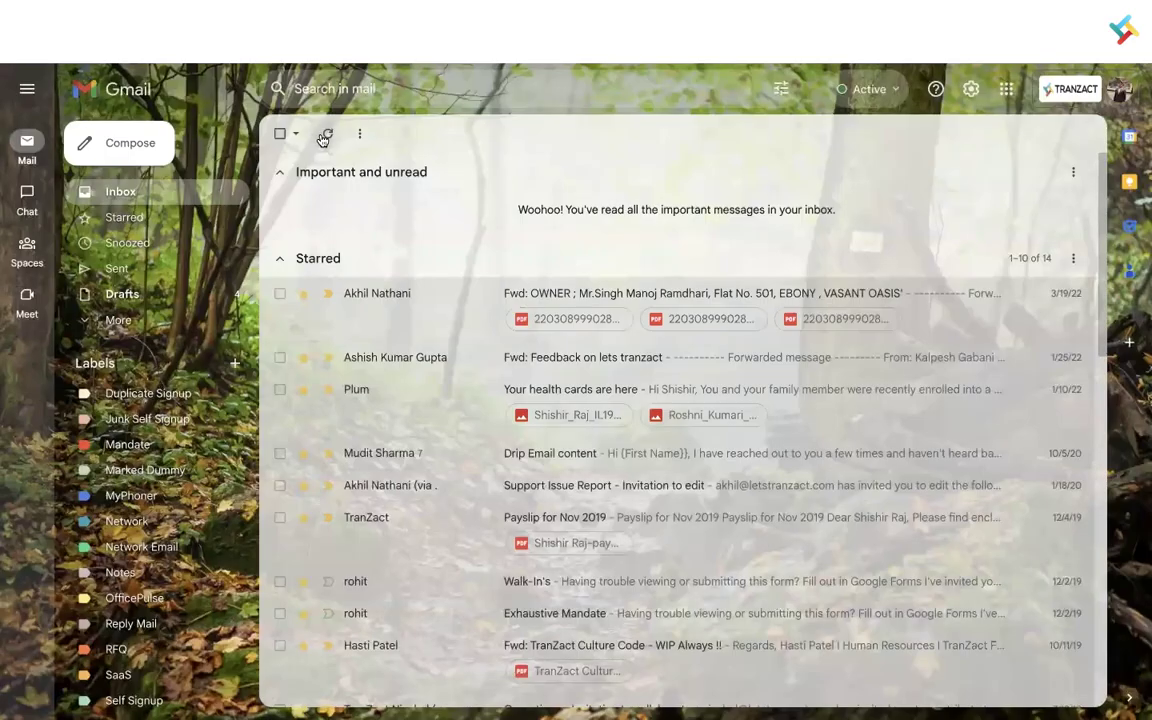
- Scroll the Gmail inbox to look for the test email
{"action": "scroll", "coordinate": [498, 343], "scroll_direction": "down", "scroll_amount": 4}
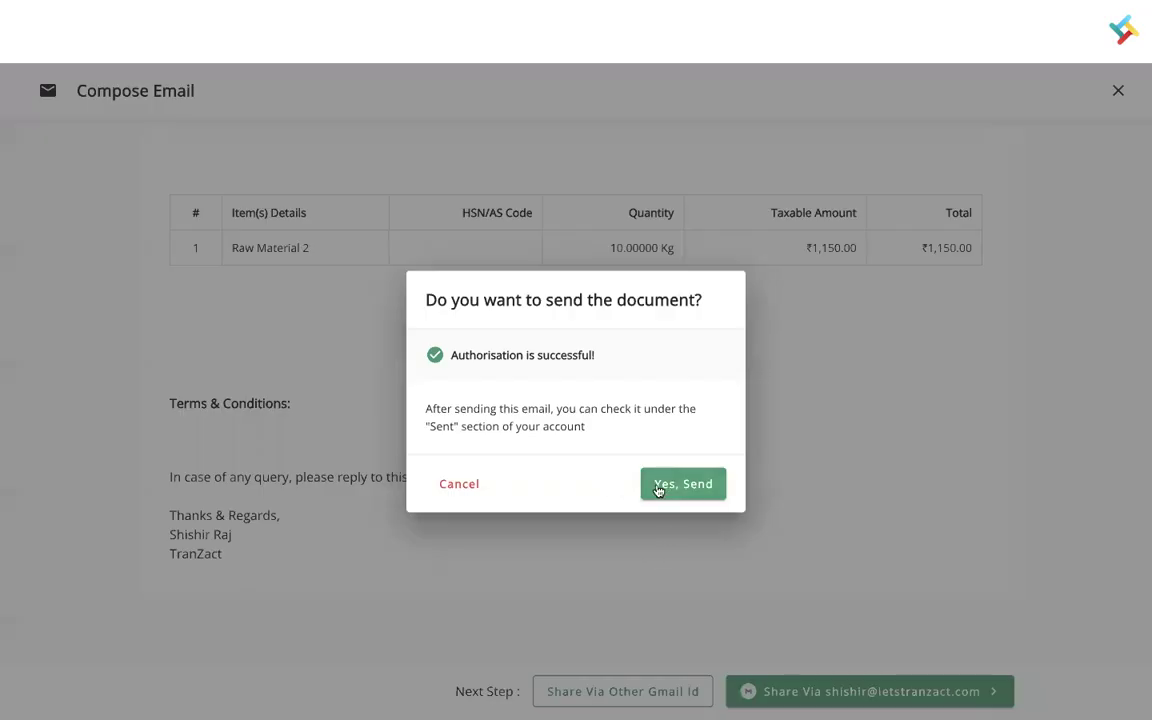
- Confirm Yes, Send for the purchase order email and dismiss the success message
{"action": "left_click", "coordinate": [681, 484]}
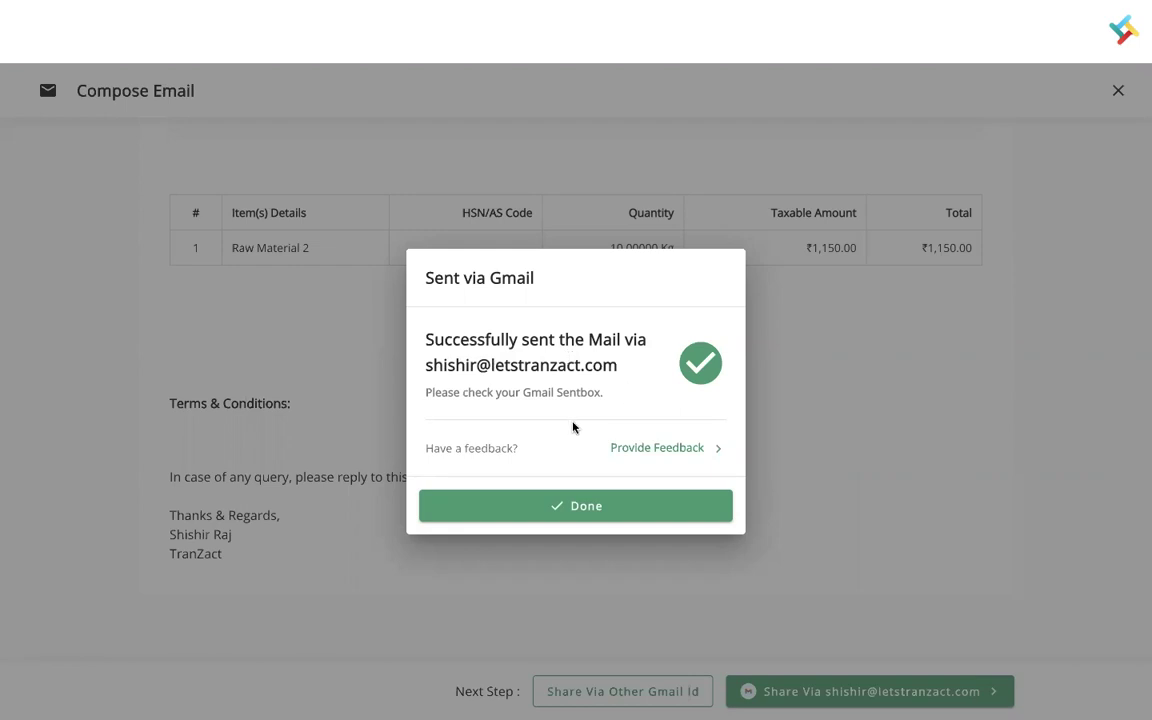
{"action": "left_click", "coordinate": [573, 506]}
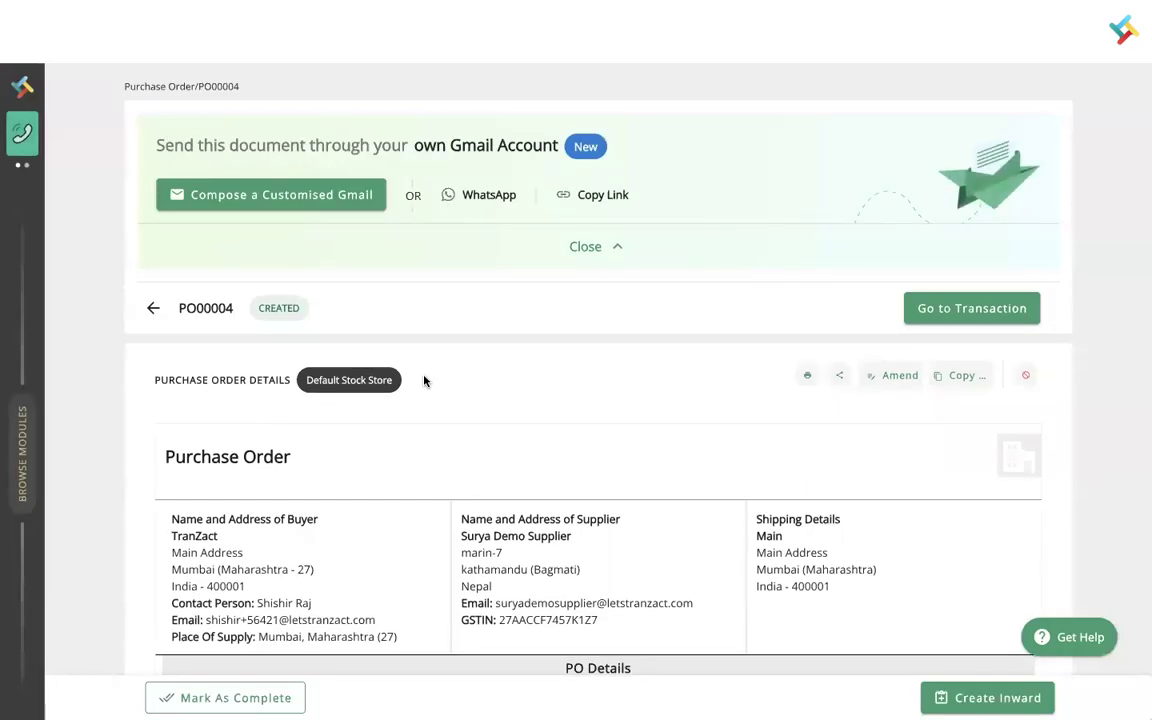
- Open the top 'Your Acceptance is Pending…' email in Gmail's Sent folder
{"action": "left_click", "coordinate": [271, 194]}
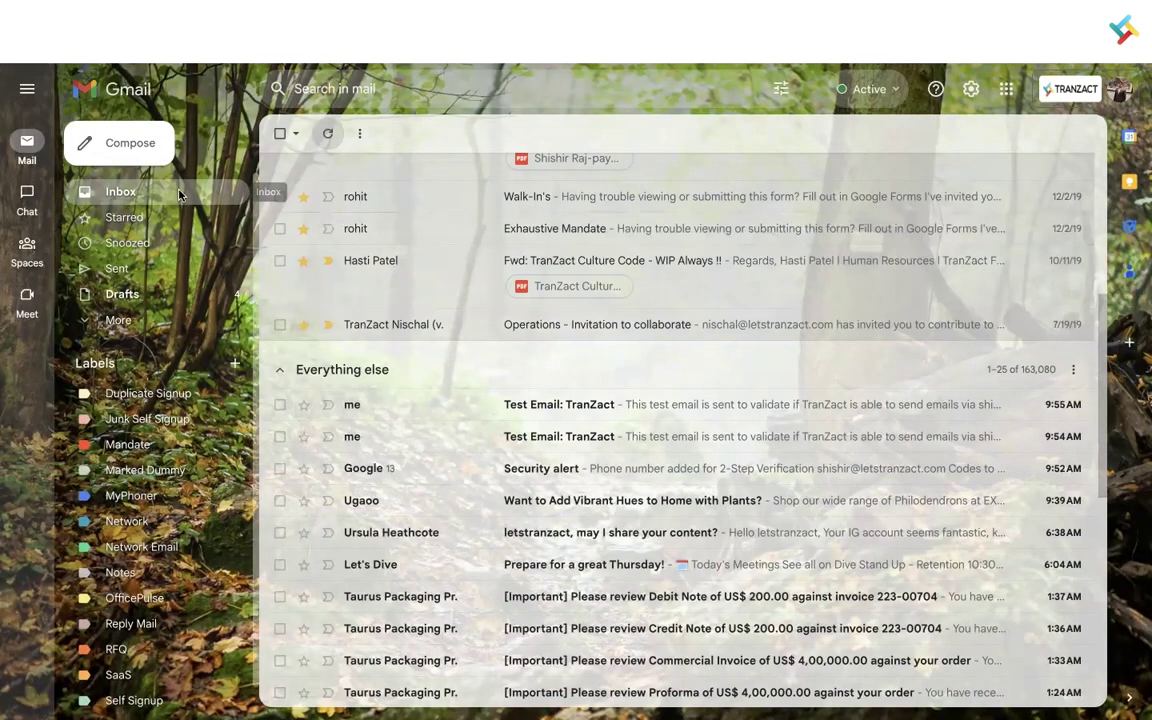
{"action": "left_click", "coordinate": [112, 266]}
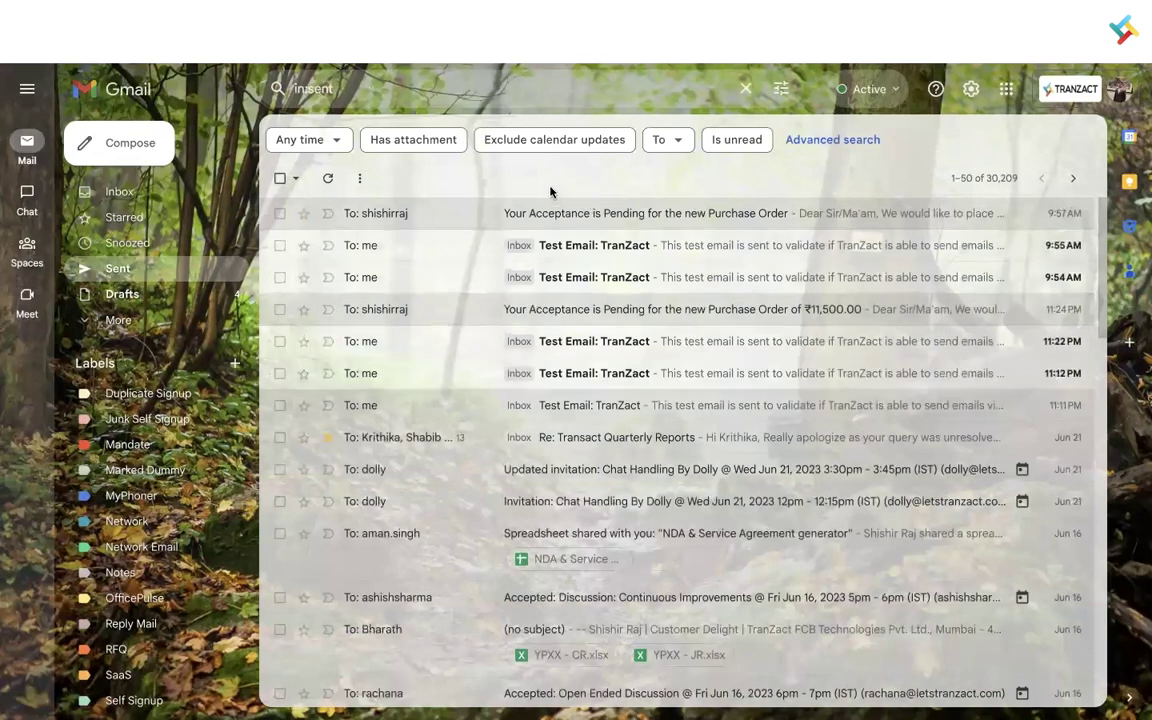
{"action": "left_click", "coordinate": [568, 216]}
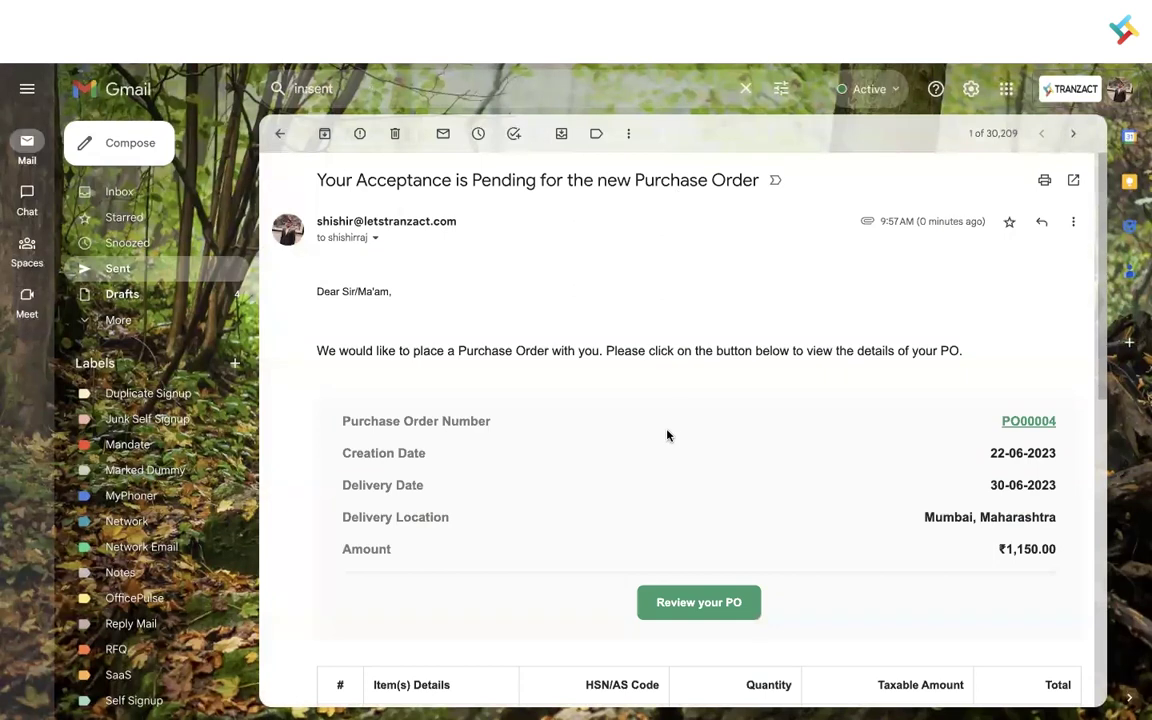